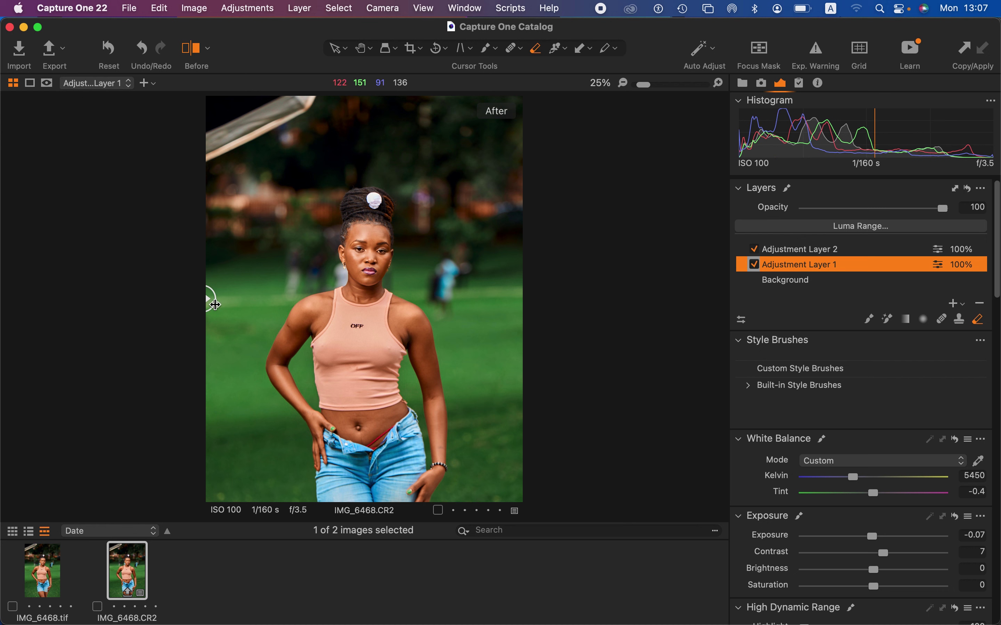
- Reset all adjustments on IMG_6468.CR2 and turn off the before/after split view
{"action": "mouse_move", "coordinate": [211, 299]}
{"action": "left_mouse_down"}
{"action": "mouse_move", "coordinate": [560, 301]}
{"action": "mouse_move", "coordinate": [207, 297]}
{"action": "left_mouse_up"}
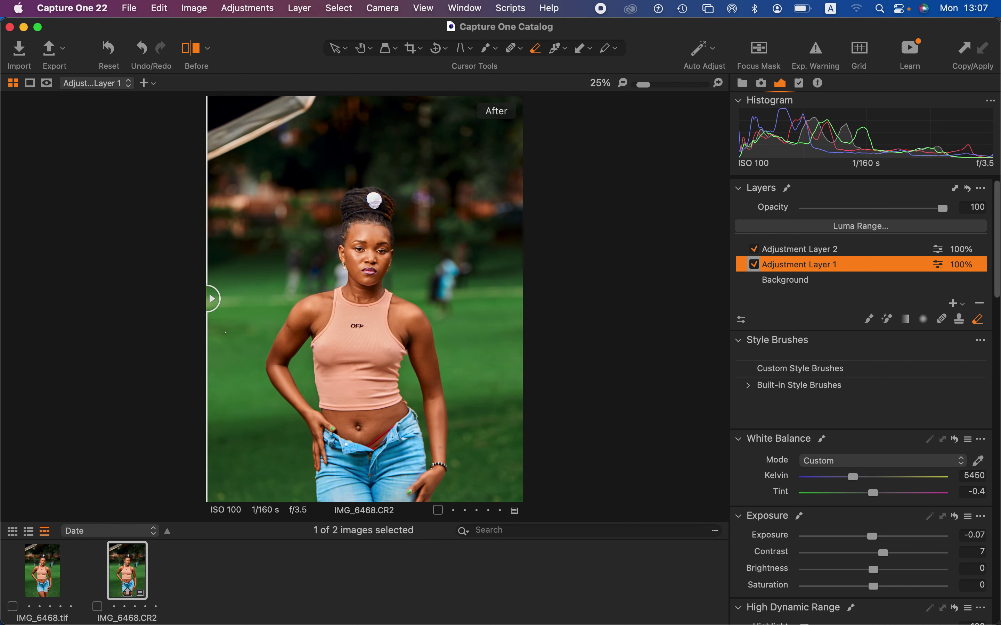
{"action": "left_click", "coordinate": [109, 49]}
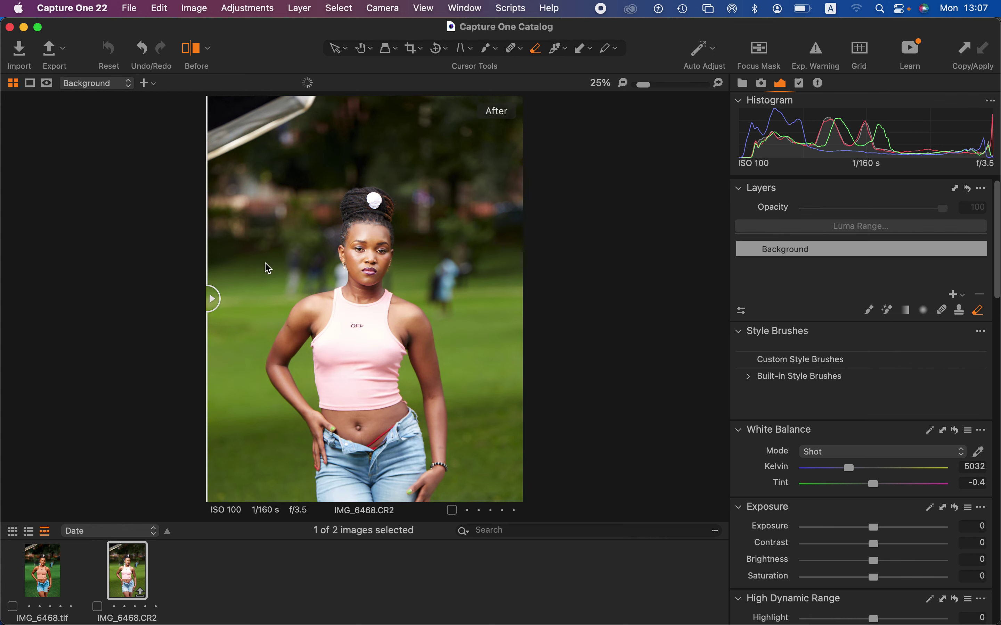
{"action": "left_click", "coordinate": [186, 53]}
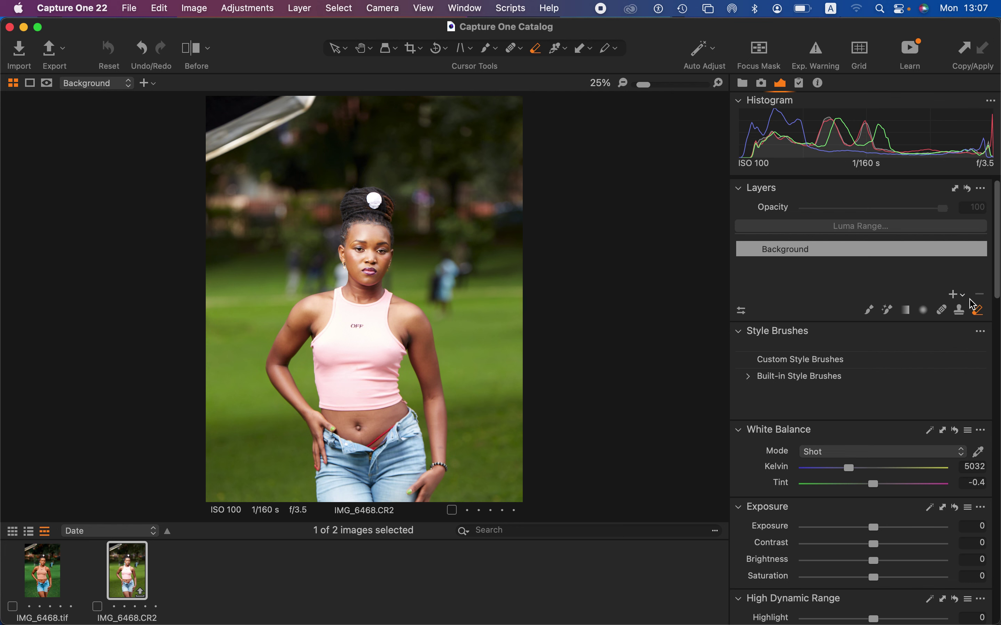
- On the background, set Highlight and White to -100, Shadow to 6, Exposure to -0.55 and Contrast to 4
{"action": "left_click_drag", "start_coordinate": [996, 292], "coordinate": [996, 323]}
{"action": "scroll", "coordinate": [860, 331], "scroll_direction": "up", "scroll_amount": 3}
{"action": "scroll", "coordinate": [762, 245], "scroll_direction": "down", "scroll_amount": 4}
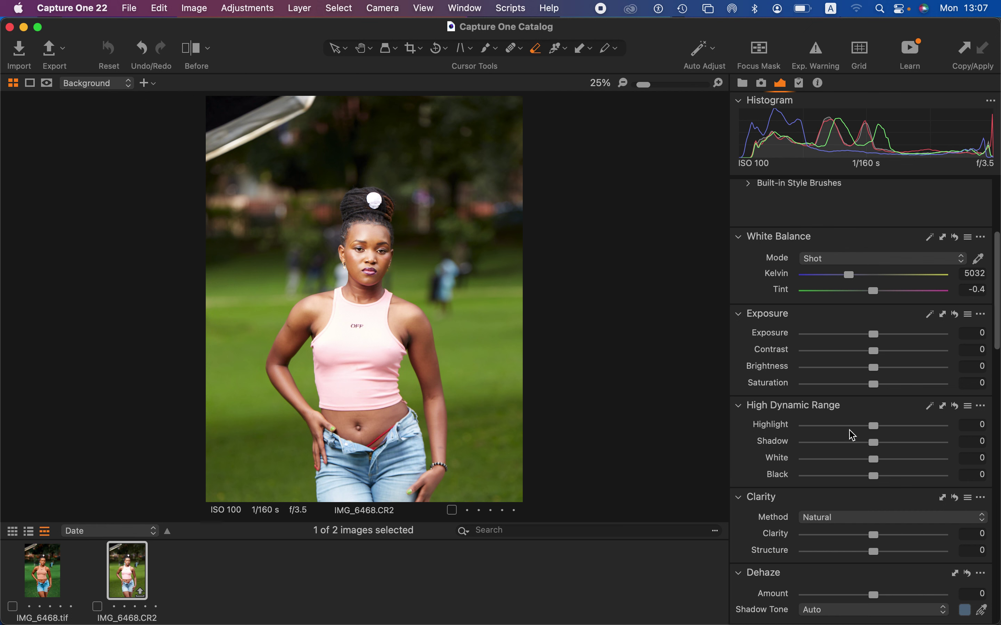
{"action": "left_click_drag", "start_coordinate": [875, 426], "coordinate": [788, 428]}
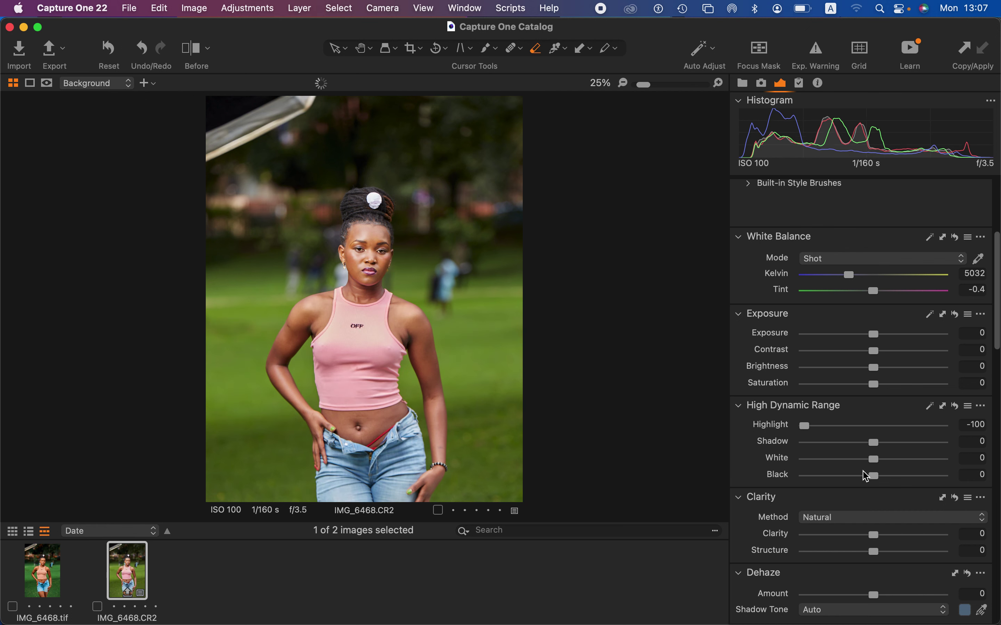
{"action": "left_click_drag", "start_coordinate": [872, 460], "coordinate": [767, 465]}
{"action": "mouse_move", "coordinate": [873, 337]}
{"action": "left_mouse_down"}
{"action": "mouse_move", "coordinate": [862, 340]}
{"action": "mouse_move", "coordinate": [879, 352]}
{"action": "left_mouse_up"}
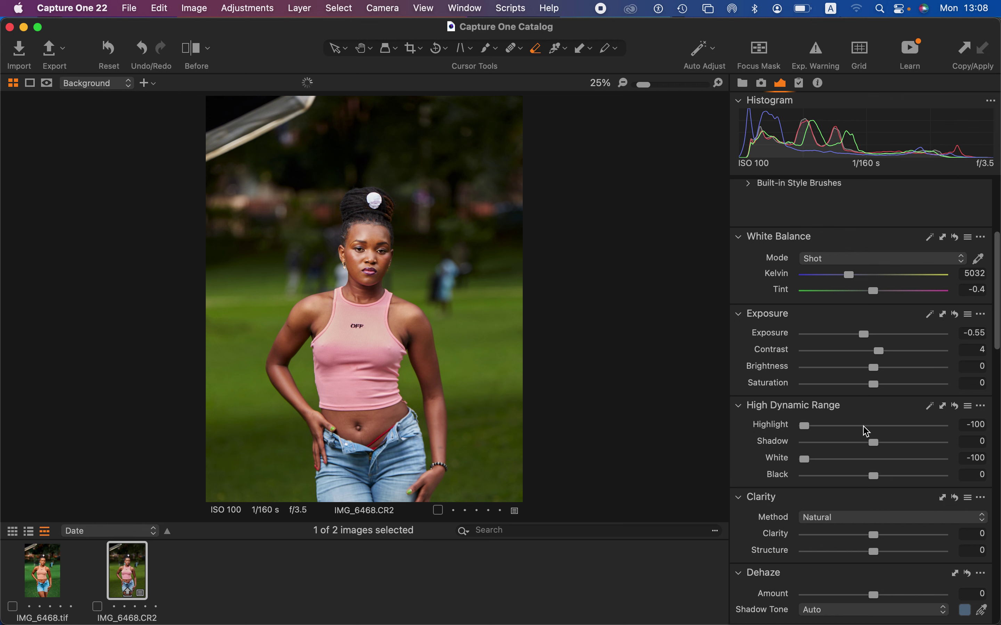
{"action": "left_click_drag", "start_coordinate": [874, 442], "coordinate": [884, 444]}
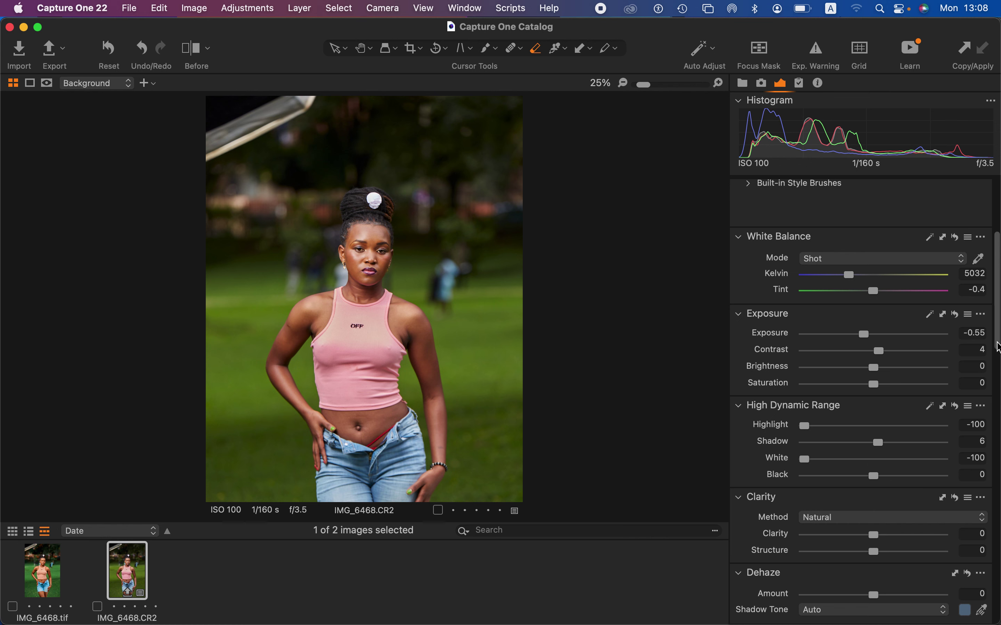
- Raise the RGB black point in Levels to 3
{"action": "scroll", "coordinate": [960, 422], "scroll_direction": "down", "scroll_amount": 10}
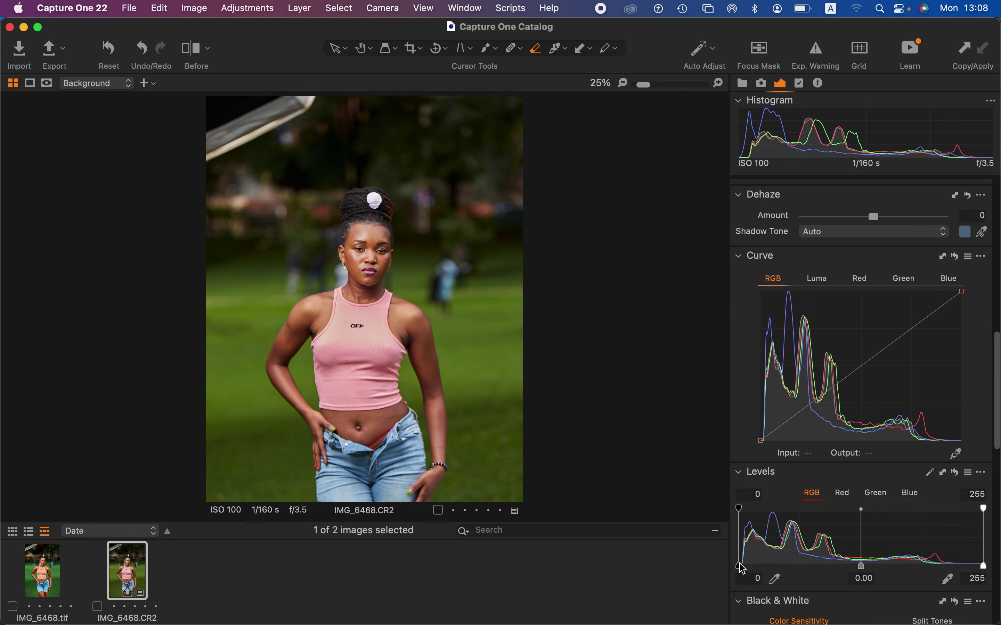
{"action": "left_click_drag", "start_coordinate": [739, 565], "coordinate": [744, 564]}
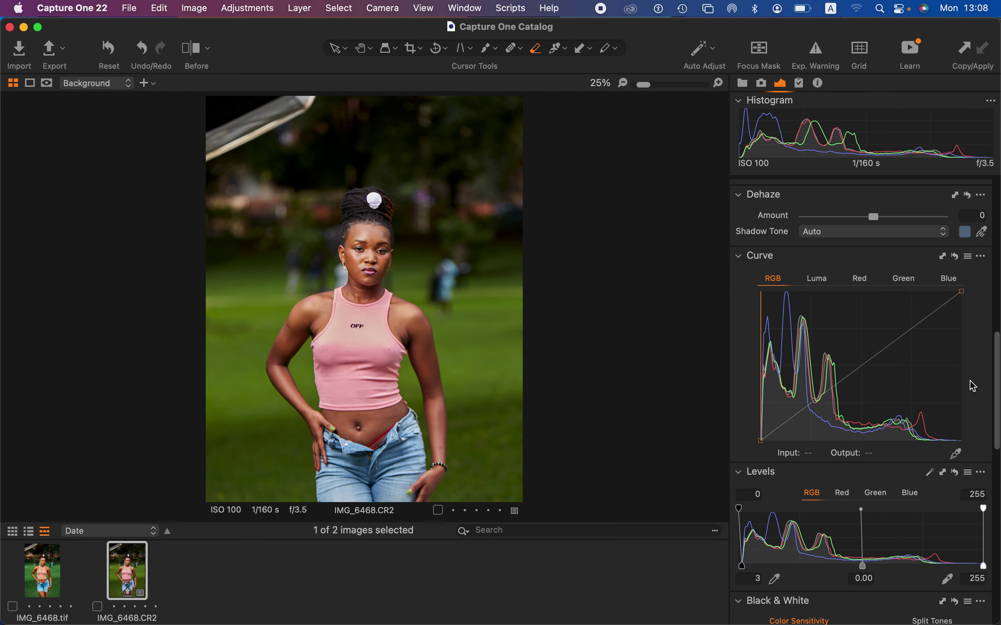
{"action": "left_click_drag", "start_coordinate": [996, 375], "coordinate": [997, 205]}
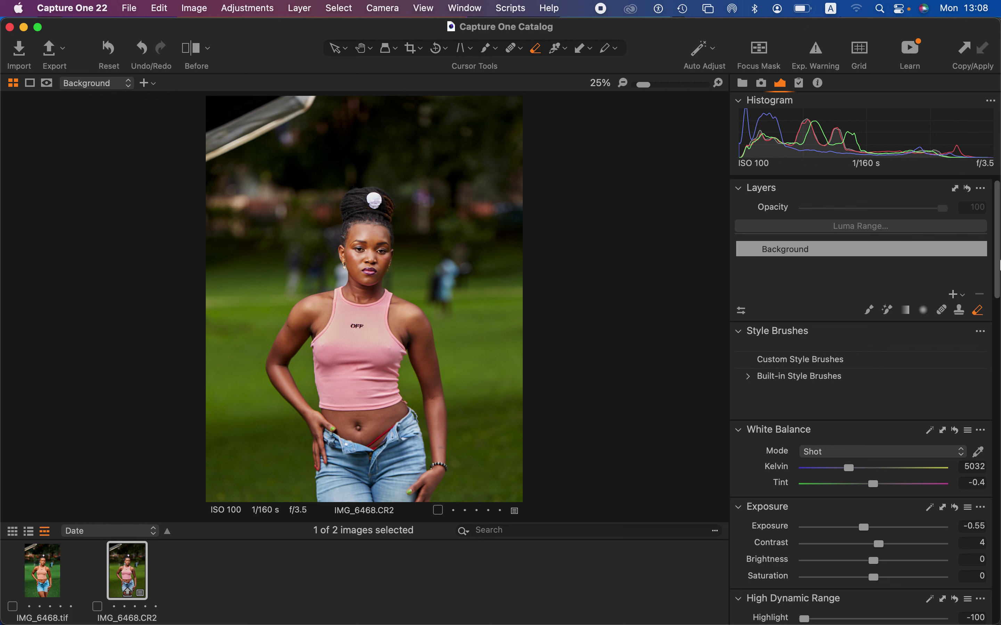
{"action": "left_click", "coordinate": [953, 296]}
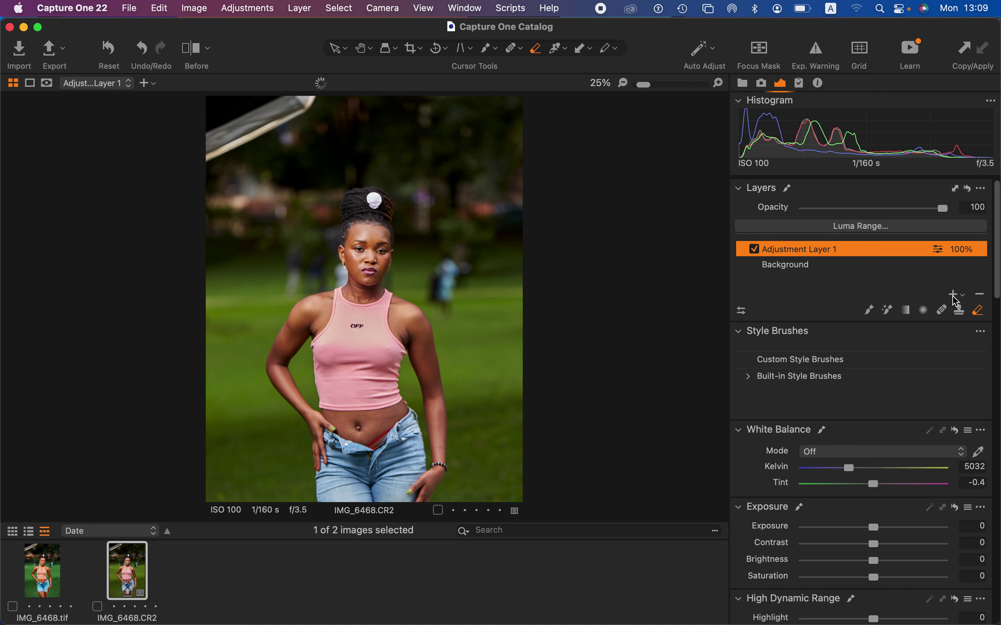
{"action": "key", "text": "super+z"}
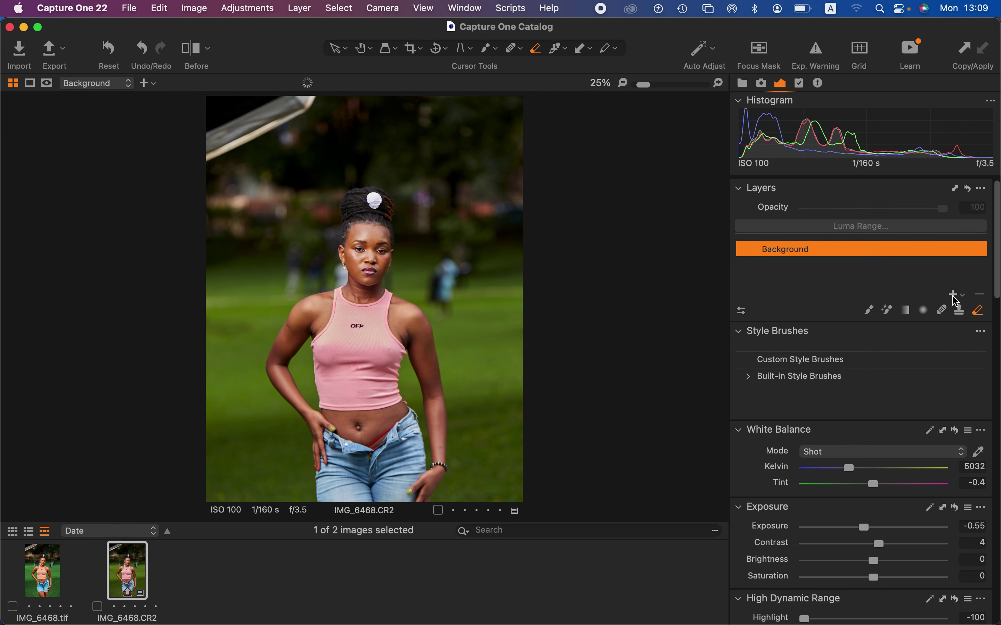
{"action": "left_click", "coordinate": [953, 298]}
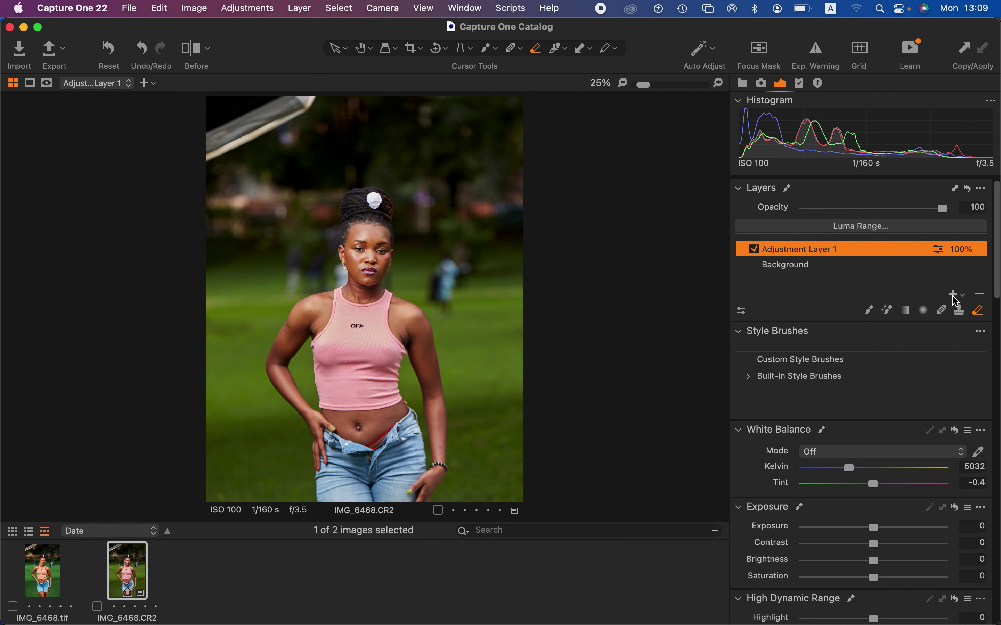
{"action": "key", "text": "super+z"}
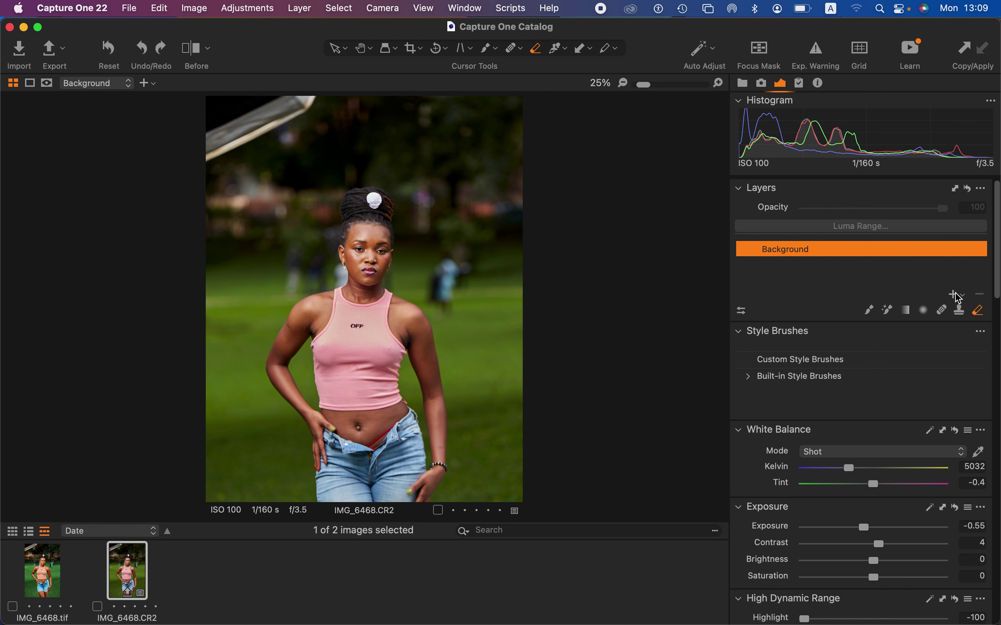
- Add a new filled adjustment layer above the background
{"action": "left_click", "coordinate": [957, 297]}
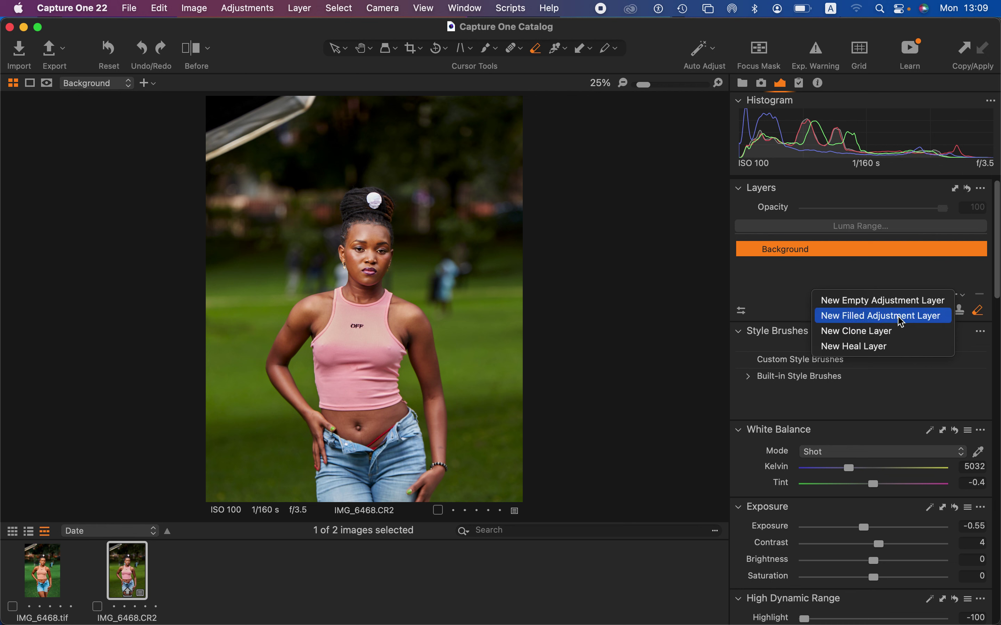
{"action": "left_click", "coordinate": [853, 317]}
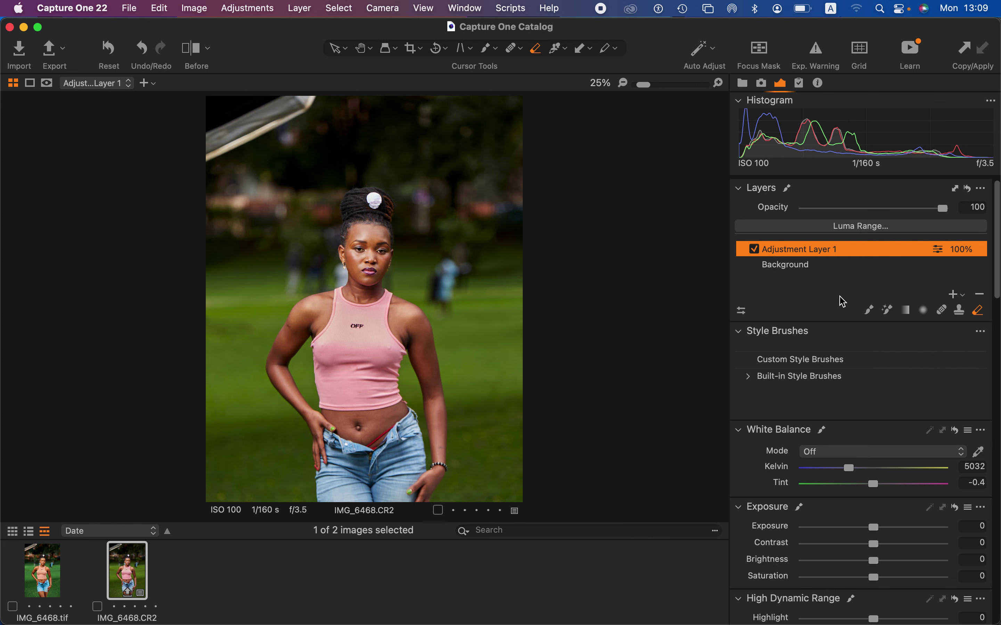
- Shift the hue of the green range to 27.6 in the basic Color Editor of the adjustment layer
{"action": "left_click_drag", "start_coordinate": [997, 283], "coordinate": [998, 566]}
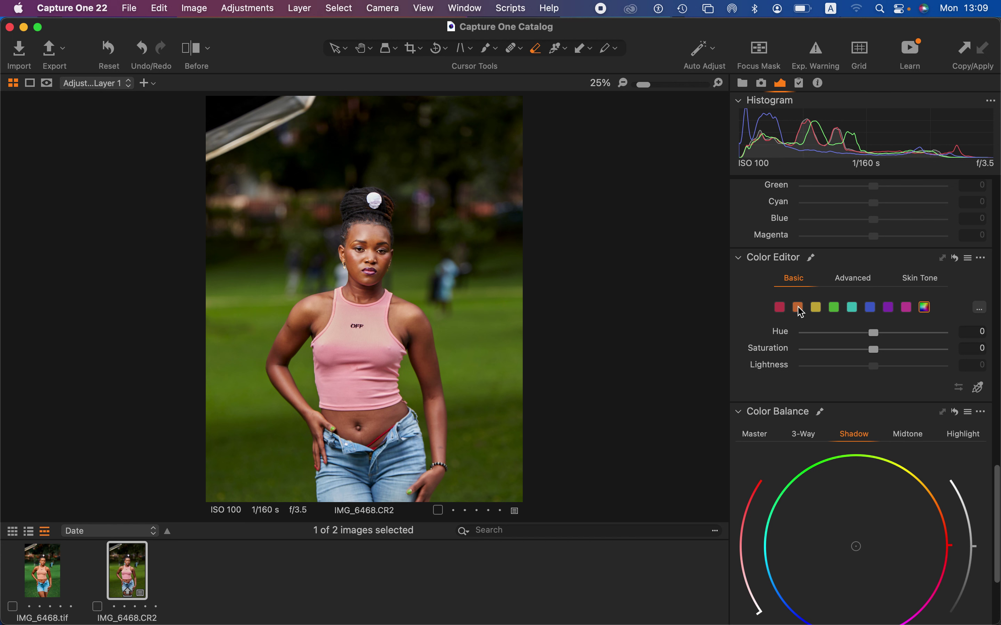
{"action": "left_click", "coordinate": [834, 308]}
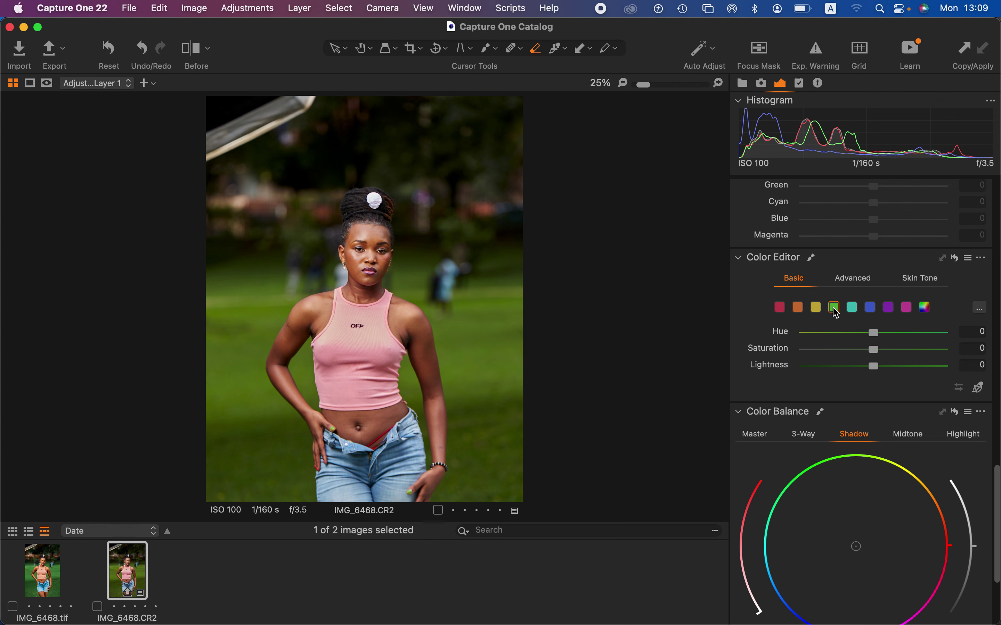
{"action": "left_click", "coordinate": [885, 334]}
{"action": "left_click_drag", "start_coordinate": [888, 337], "coordinate": [936, 334]}
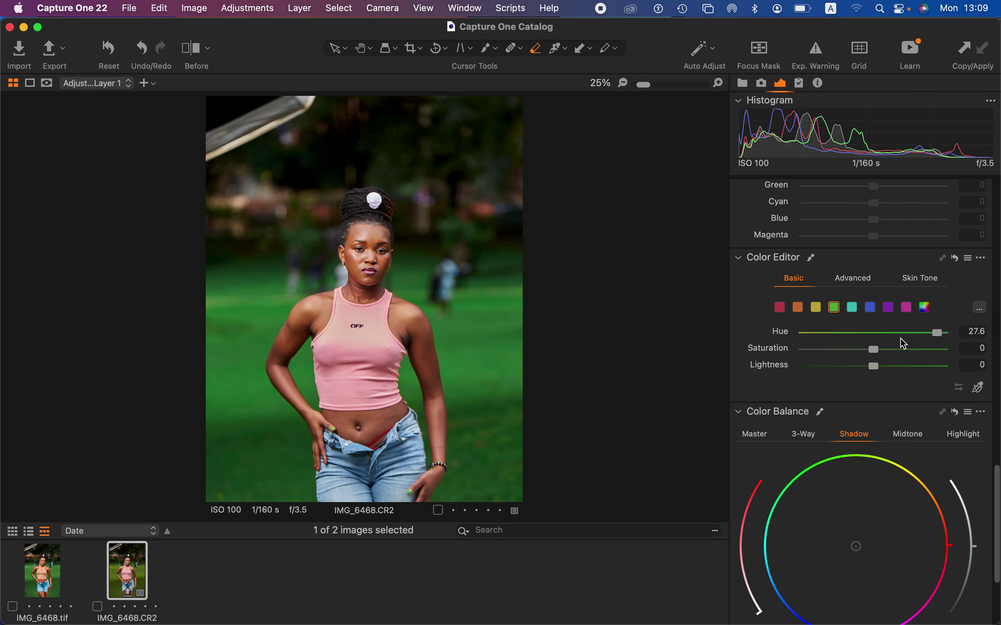
- Set the yellow range's hue to 25.4 and the green range's saturation to -13.1 in the Color Editor
{"action": "left_click", "coordinate": [816, 308]}
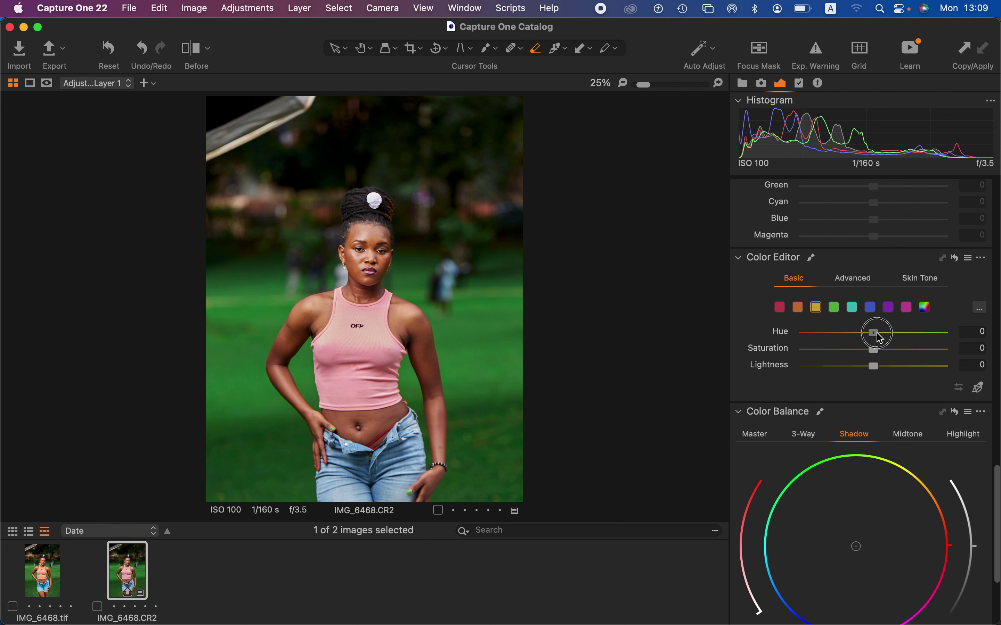
{"action": "left_click_drag", "start_coordinate": [879, 336], "coordinate": [932, 337]}
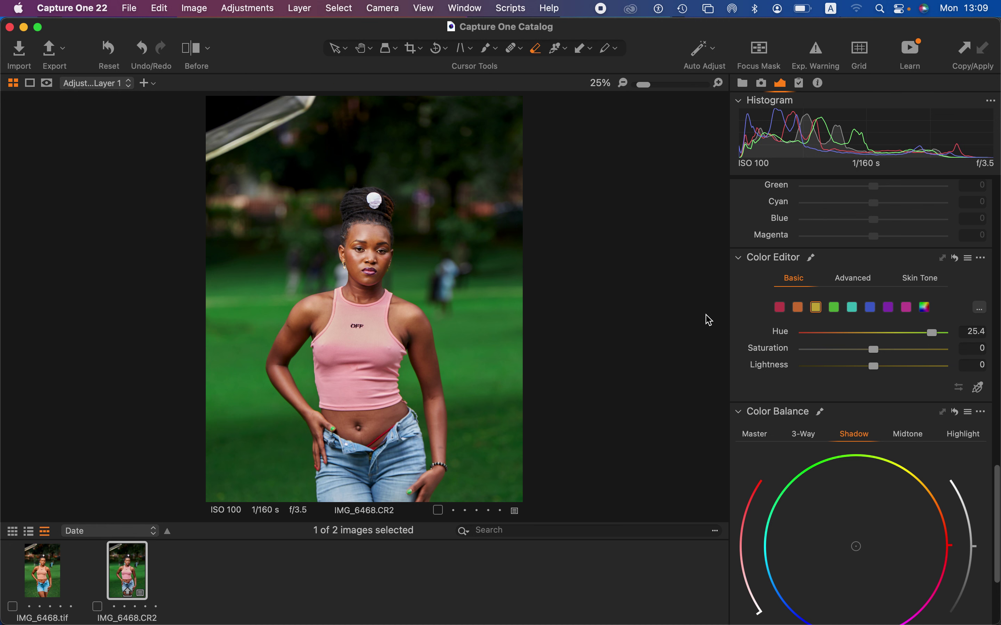
{"action": "mouse_move", "coordinate": [872, 350]}
{"action": "left_mouse_down"}
{"action": "mouse_move", "coordinate": [833, 352]}
{"action": "mouse_move", "coordinate": [863, 350]}
{"action": "left_mouse_up"}
{"action": "left_click", "coordinate": [834, 309]}
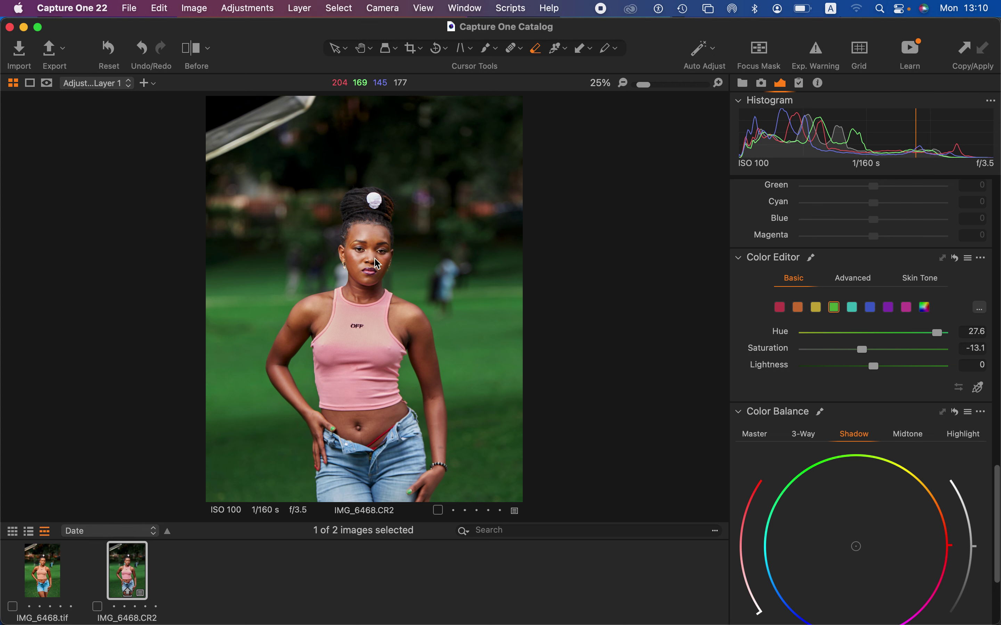
- Warm the white balance of the Background layer to 5872 Kelvin
{"action": "left_click_drag", "start_coordinate": [994, 482], "coordinate": [997, 198]}
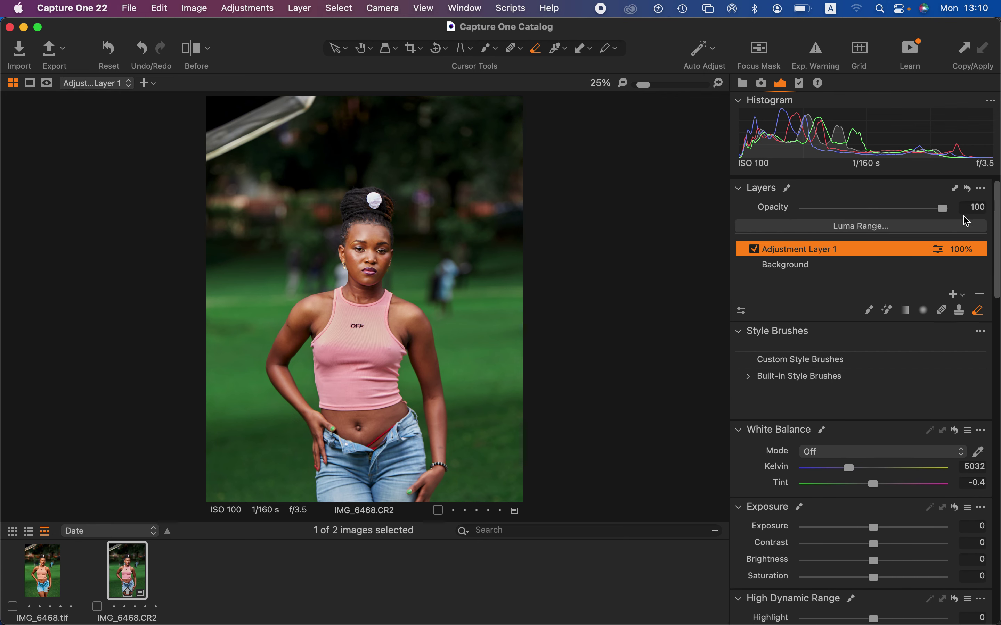
{"action": "left_click", "coordinate": [886, 269]}
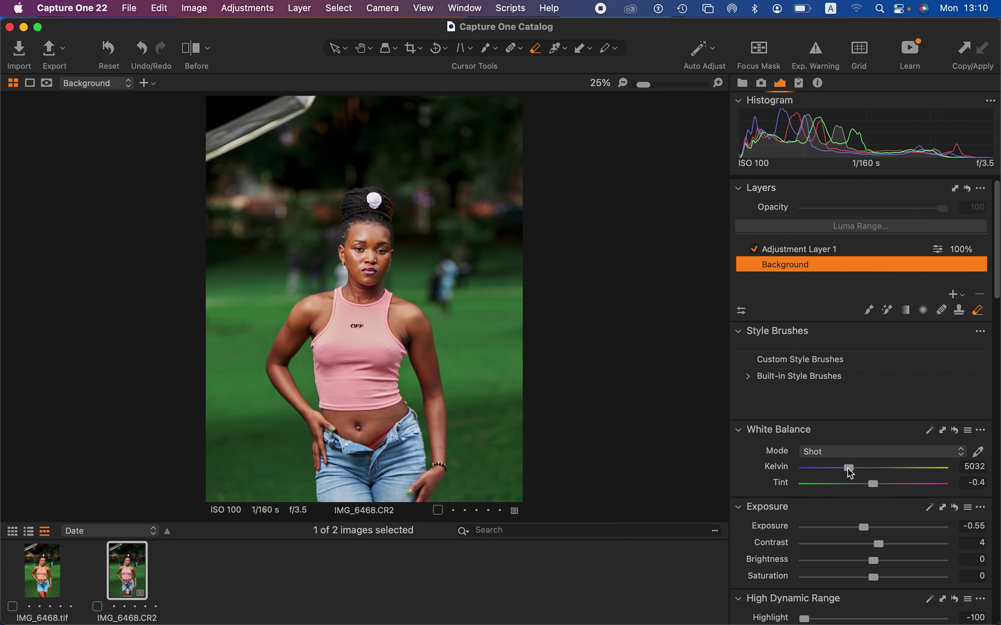
{"action": "left_click_drag", "start_coordinate": [853, 469], "coordinate": [861, 468]}
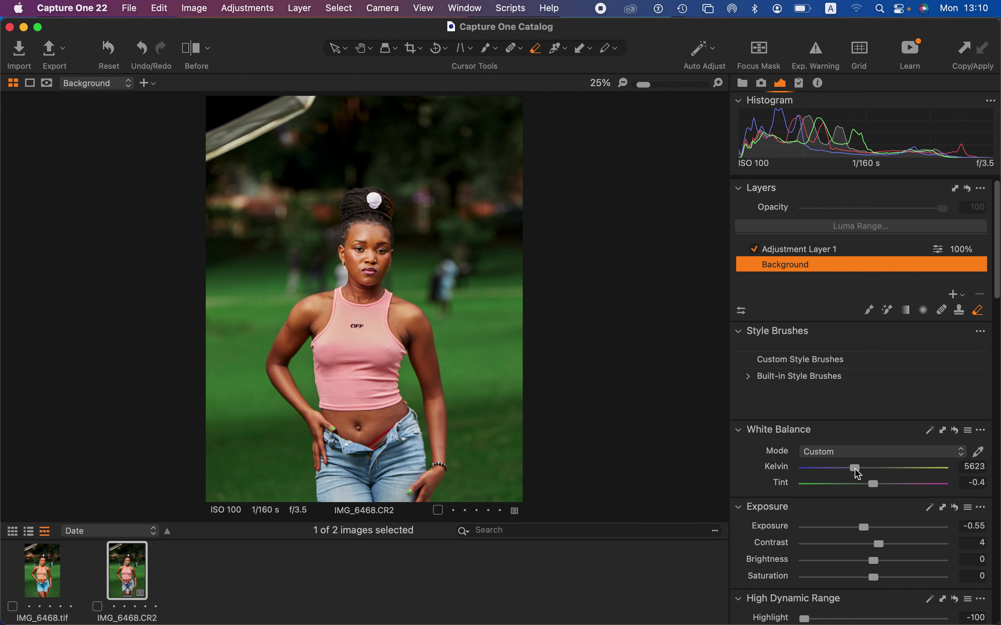
{"action": "left_click_drag", "start_coordinate": [855, 469], "coordinate": [860, 468]}
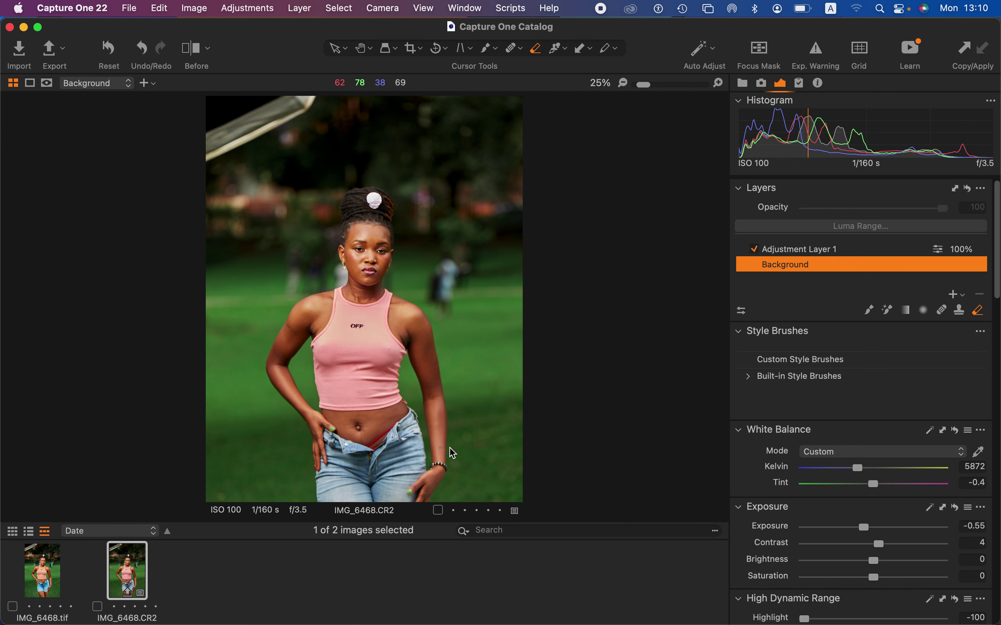
- On Adjustment Layer 1, set the blue range's hue to -0.7 and saturation to 80 in the Color Editor
{"action": "left_click", "coordinate": [819, 250]}
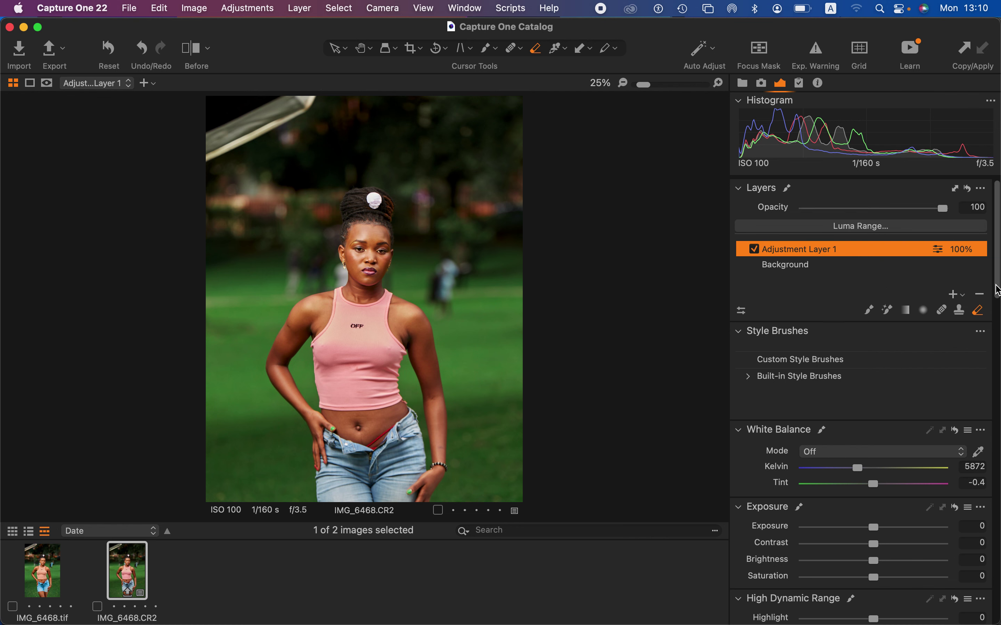
{"action": "left_click_drag", "start_coordinate": [997, 289], "coordinate": [997, 540]}
{"action": "left_click", "coordinate": [869, 435]}
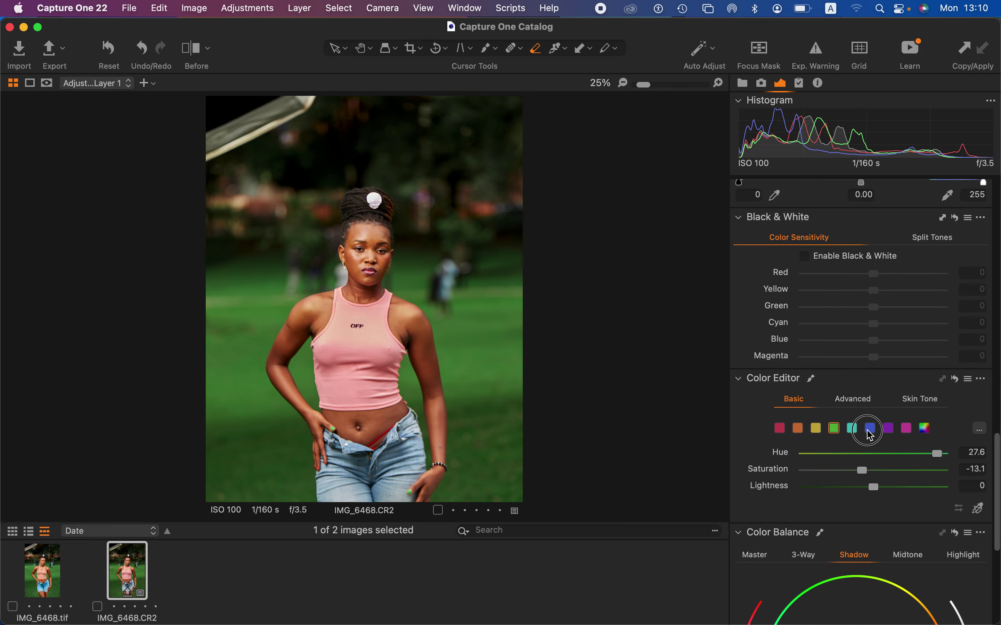
{"action": "left_click_drag", "start_coordinate": [894, 454], "coordinate": [942, 473]}
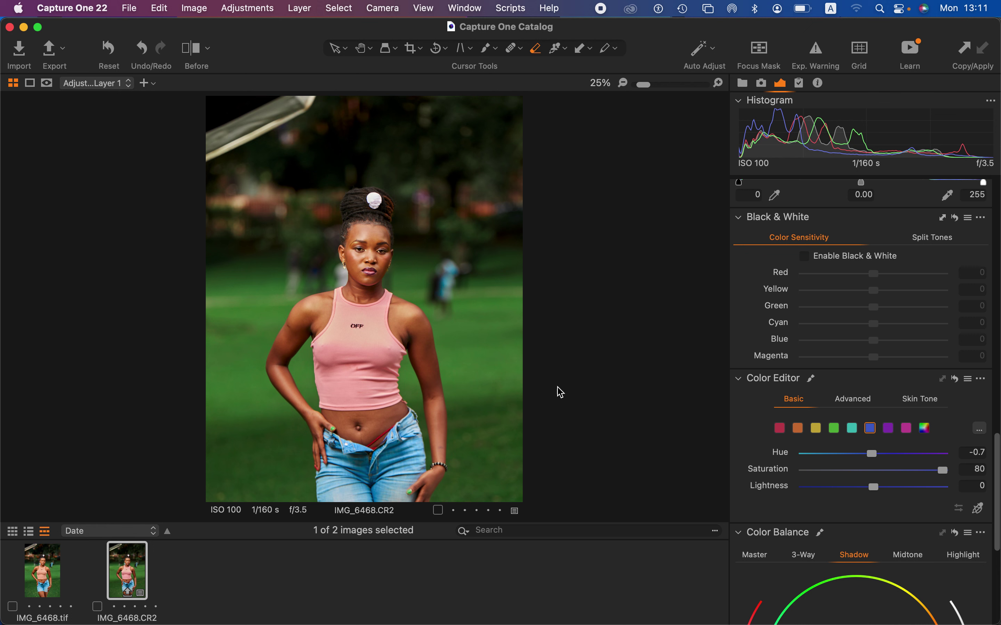
- Compare the edited photo with the original using the before/after split view, and close the comparison
{"action": "left_click", "coordinate": [191, 53]}
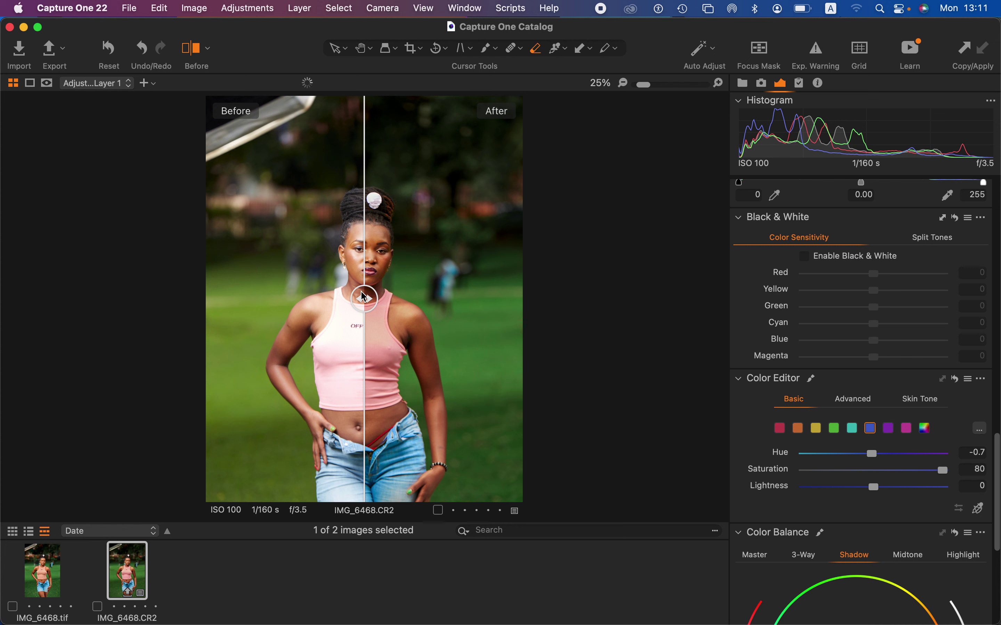
{"action": "left_click_drag", "start_coordinate": [363, 343], "coordinate": [194, 387]}
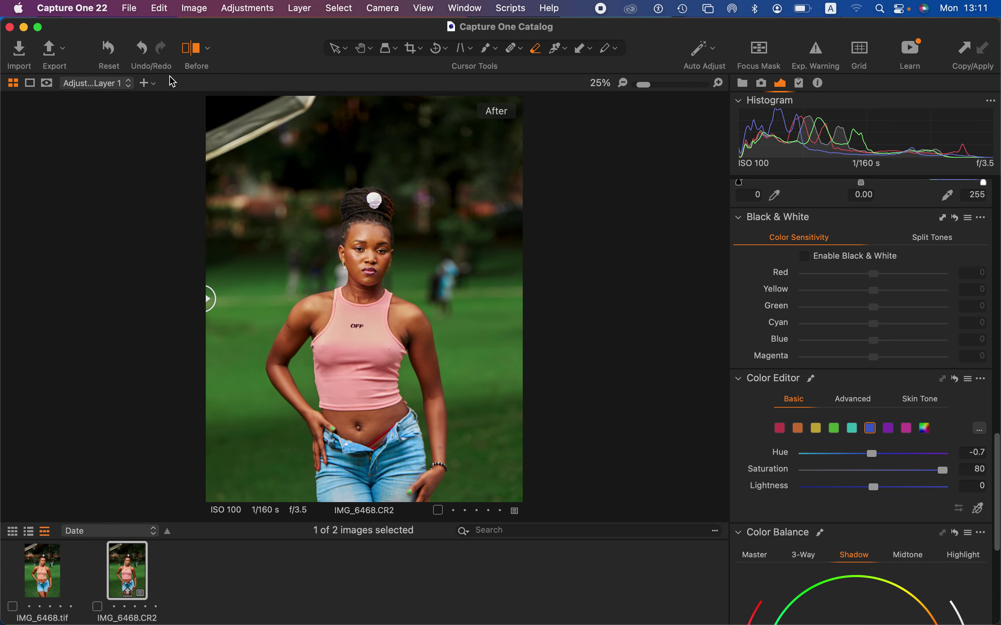
{"action": "left_click", "coordinate": [187, 49]}
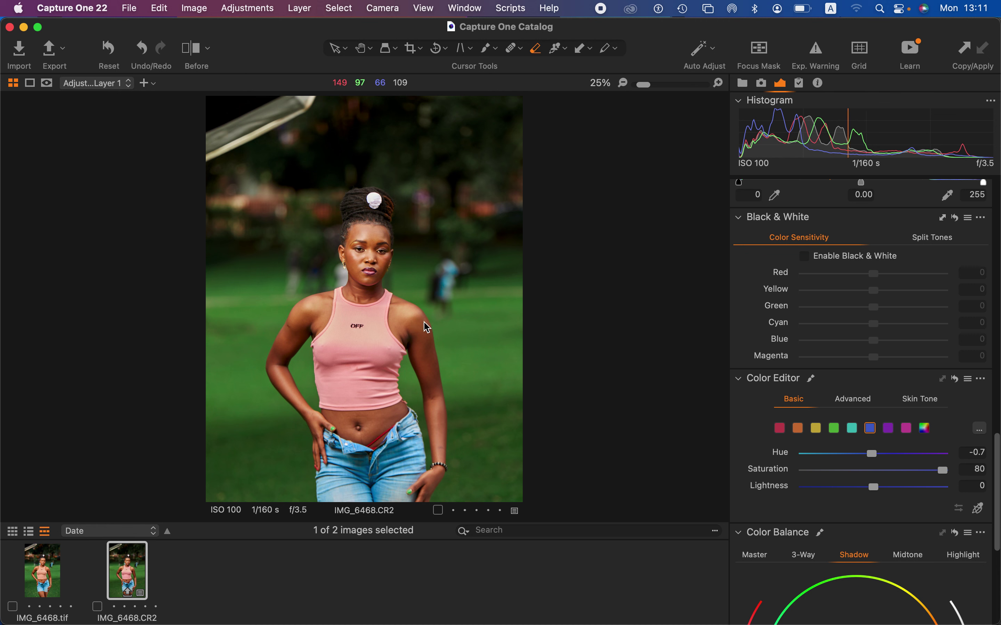
- Add a new filled adjustment layer above Adjustment Layer 1
{"action": "scroll", "coordinate": [997, 474], "scroll_direction": "up", "scroll_amount": 1}
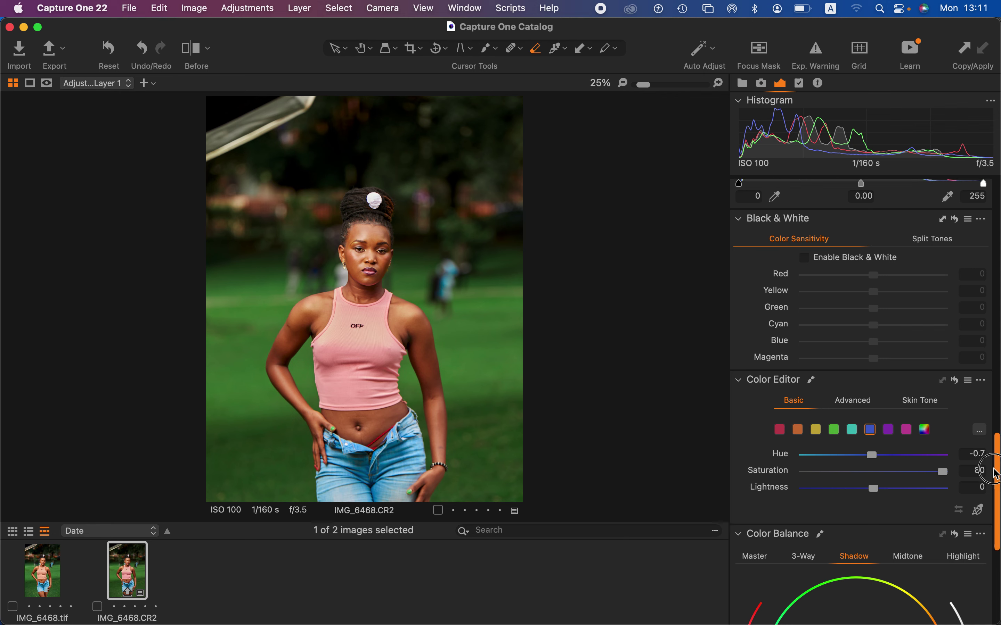
{"action": "left_click_drag", "start_coordinate": [996, 474], "coordinate": [997, 197]}
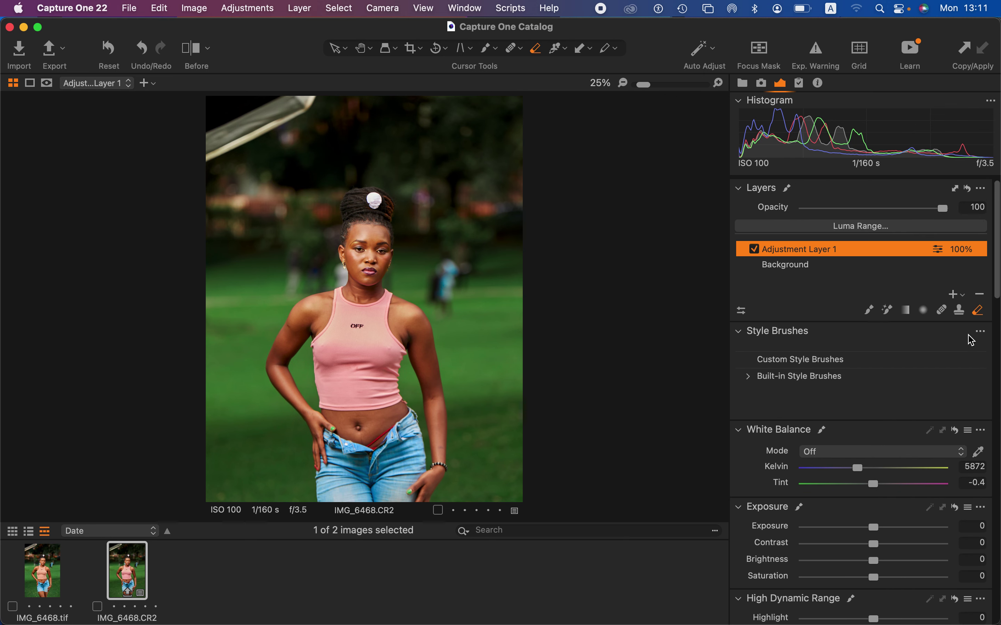
{"action": "left_click", "coordinate": [957, 297]}
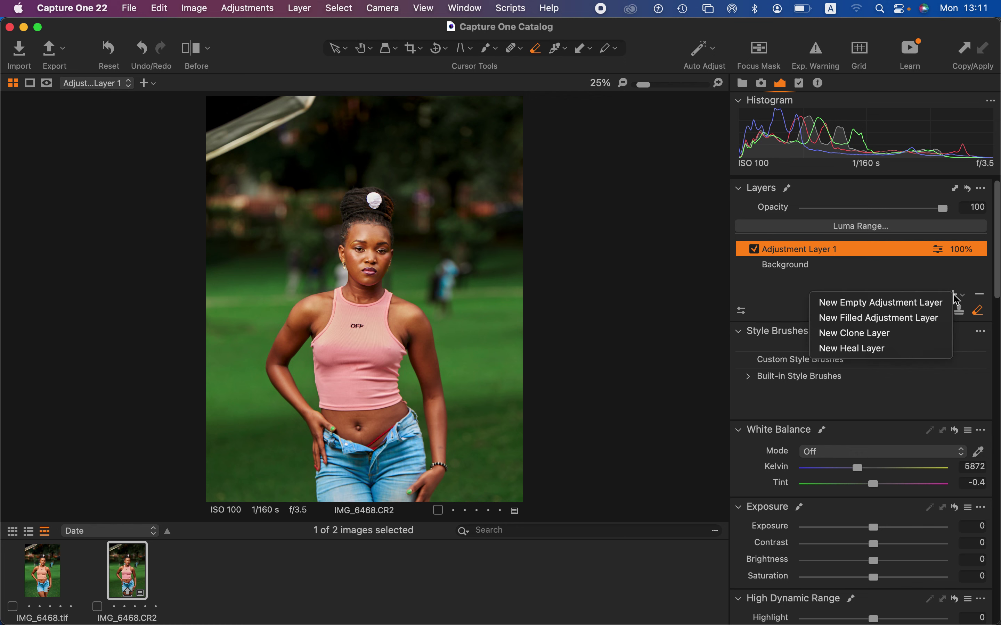
{"action": "left_click", "coordinate": [899, 319]}
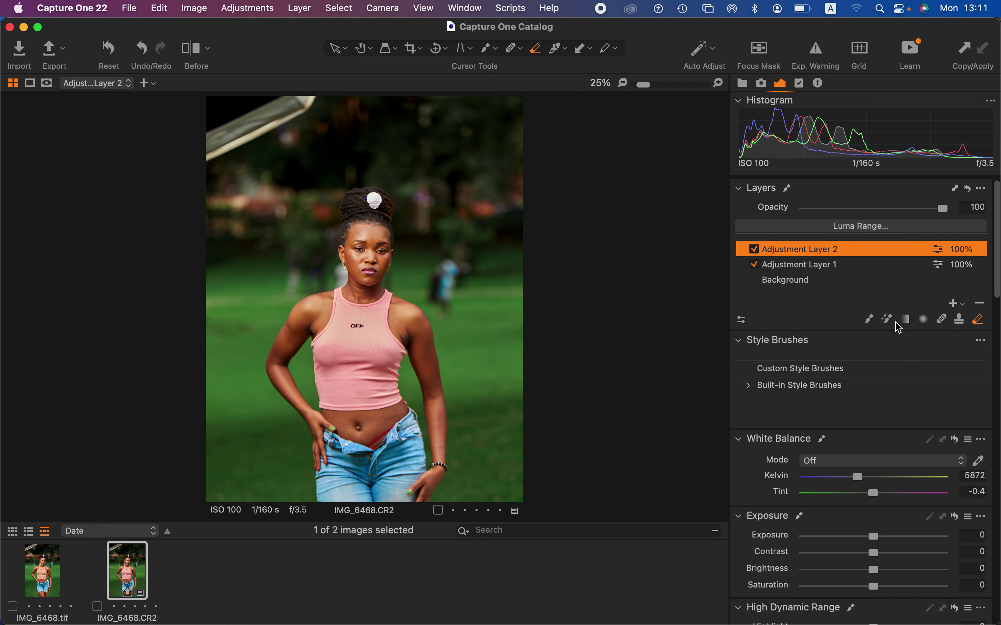
- Sample the woman's cheek and shoulder with the Color Editor's Skin Tone picker, finishing with the cheek as the reference colour
{"action": "scroll", "coordinate": [997, 281], "scroll_direction": "down", "scroll_amount": 15}
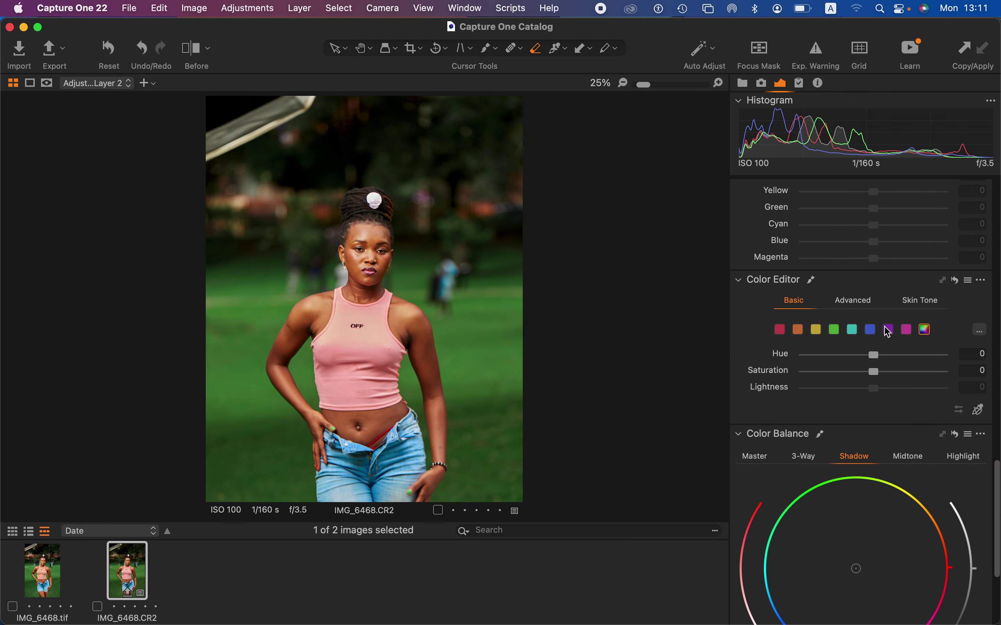
{"action": "left_click", "coordinate": [920, 304]}
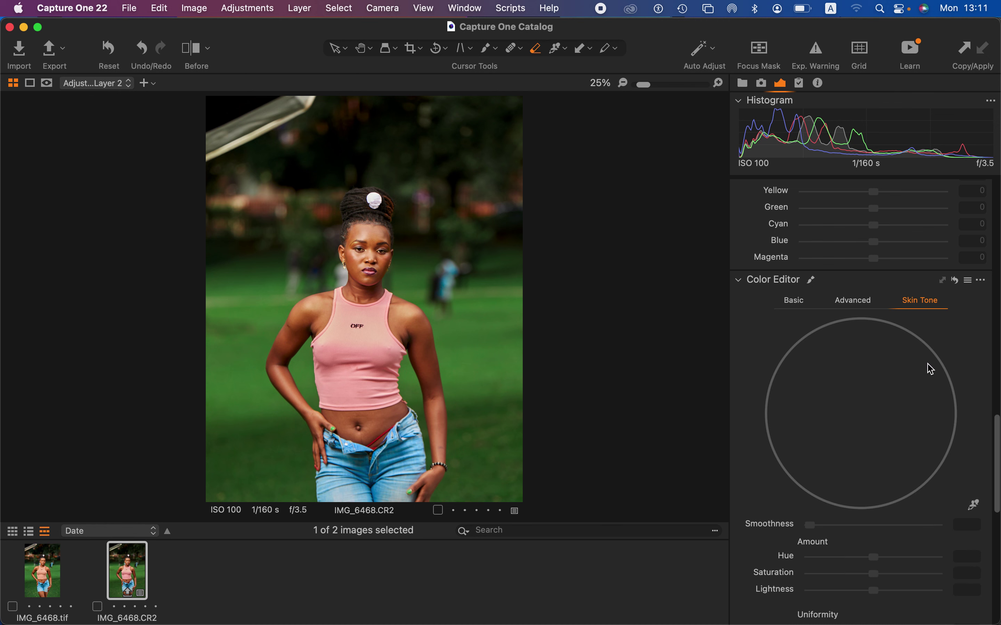
{"action": "left_click", "coordinate": [975, 505]}
{"action": "key", "text": "alt+super+0"}
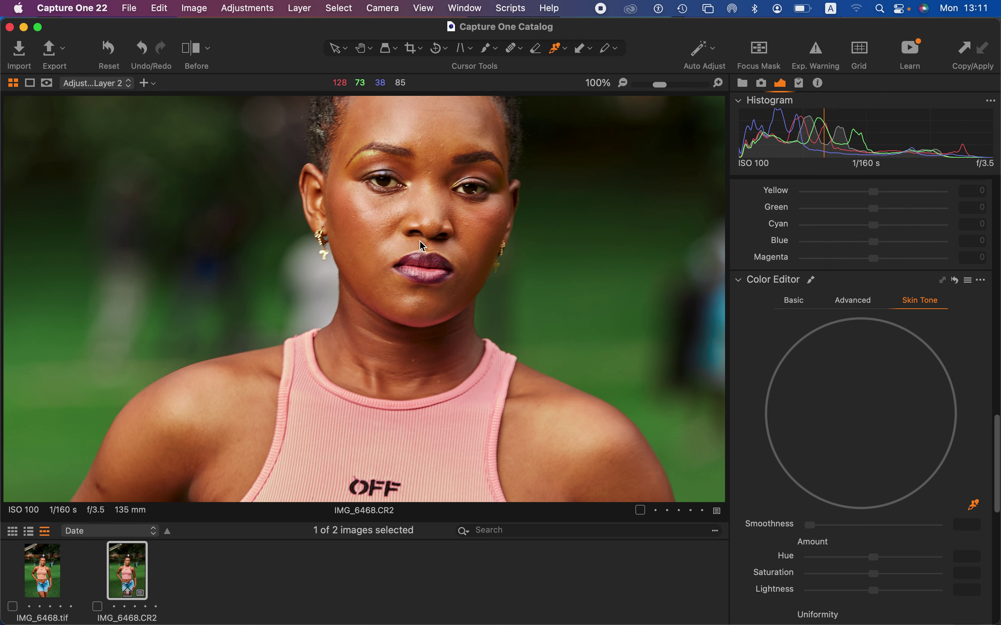
{"action": "left_click", "coordinate": [372, 262]}
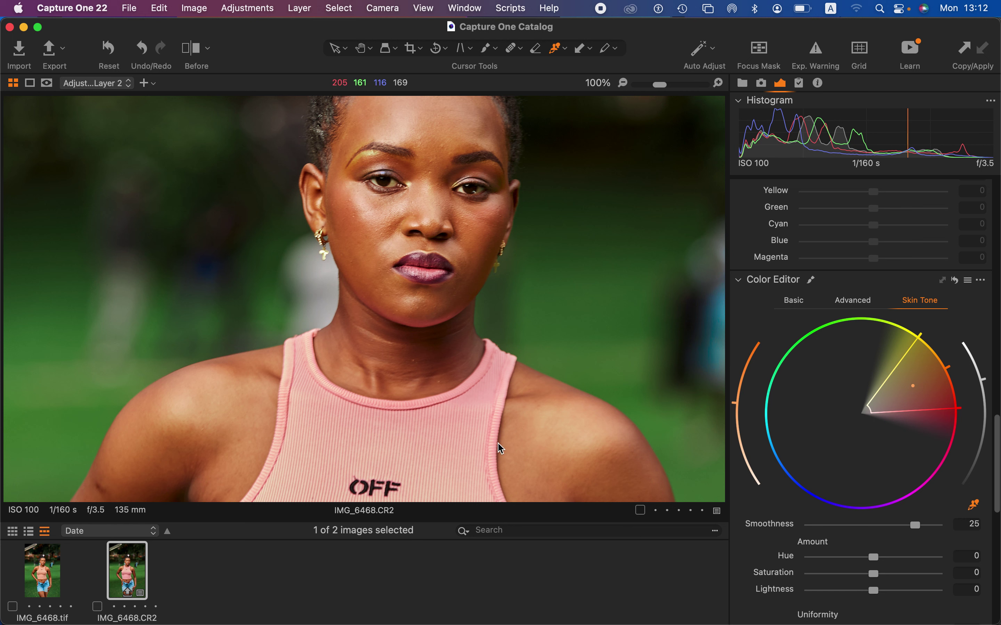
{"action": "left_click", "coordinate": [521, 431]}
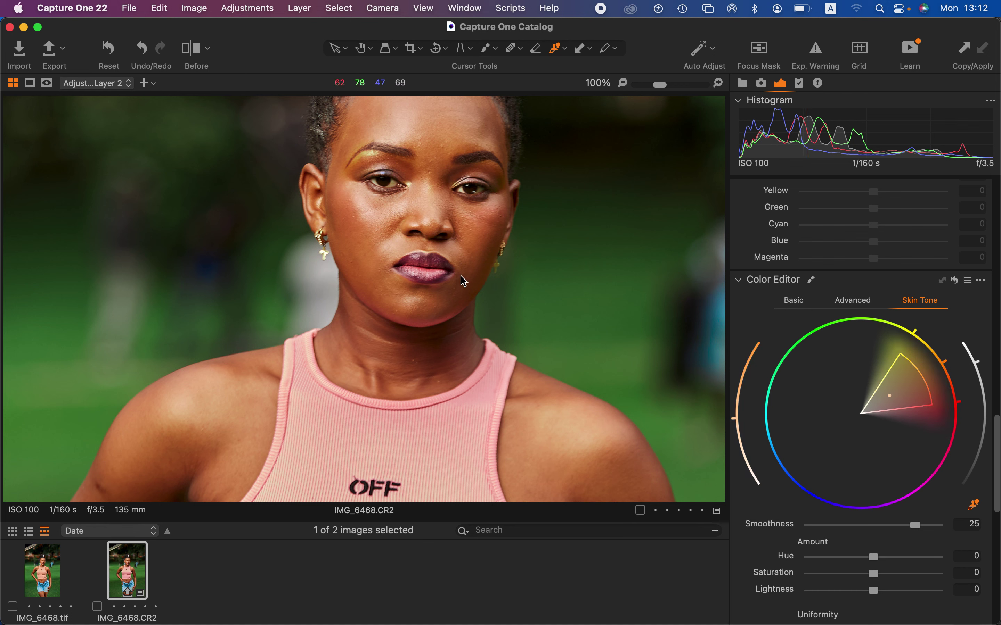
{"action": "left_click", "coordinate": [376, 265]}
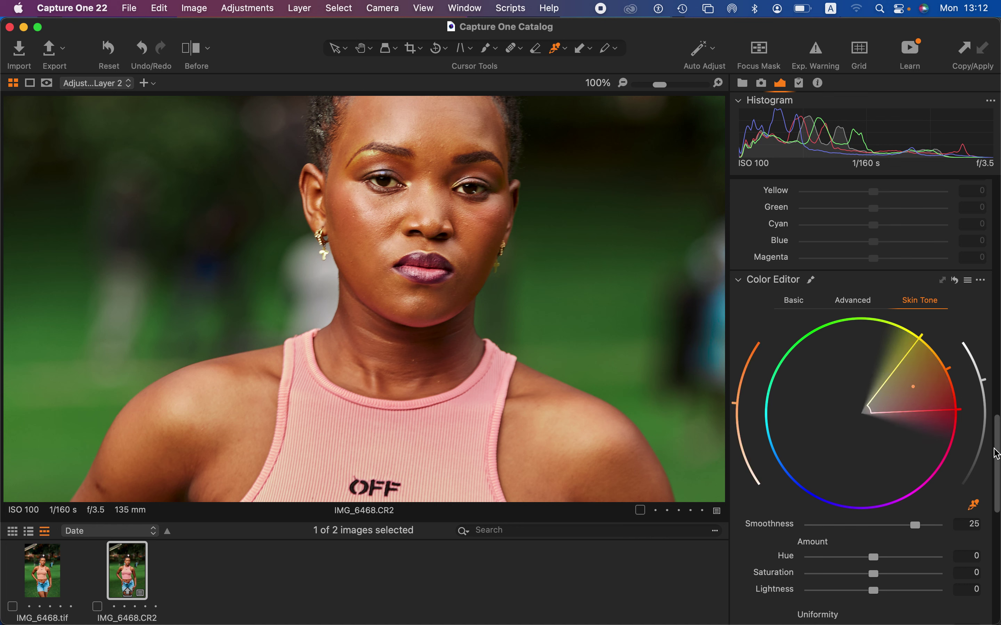
- Set the skin tone uniformity to 72.2 for hue and 68.3 for saturation
{"action": "left_click_drag", "start_coordinate": [996, 449], "coordinate": [997, 500]}
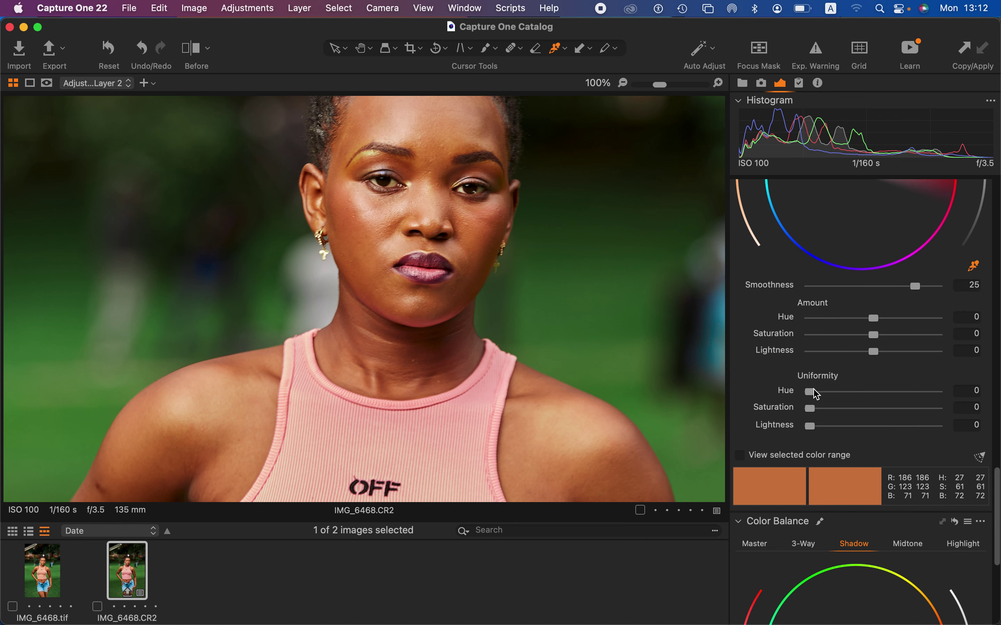
{"action": "key", "text": "super+minus"}
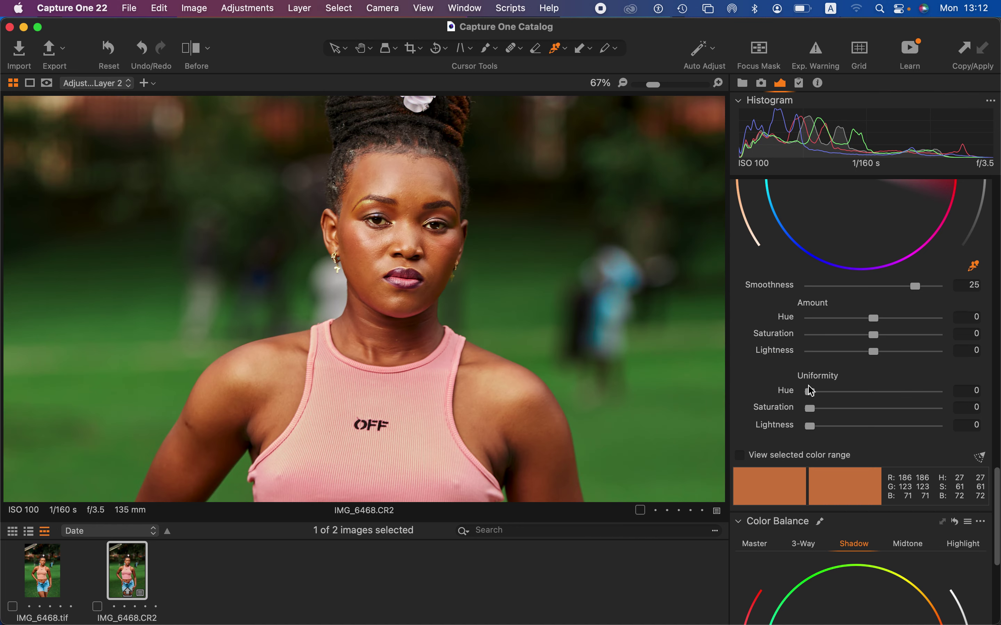
{"action": "key", "text": "super+minus"}
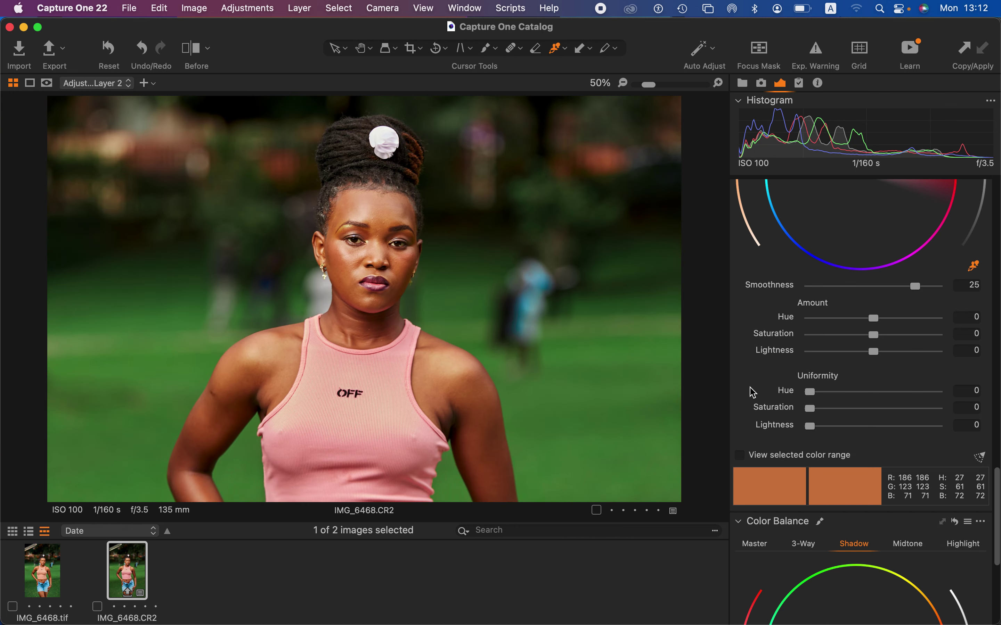
{"action": "left_click_drag", "start_coordinate": [810, 393], "coordinate": [859, 393]}
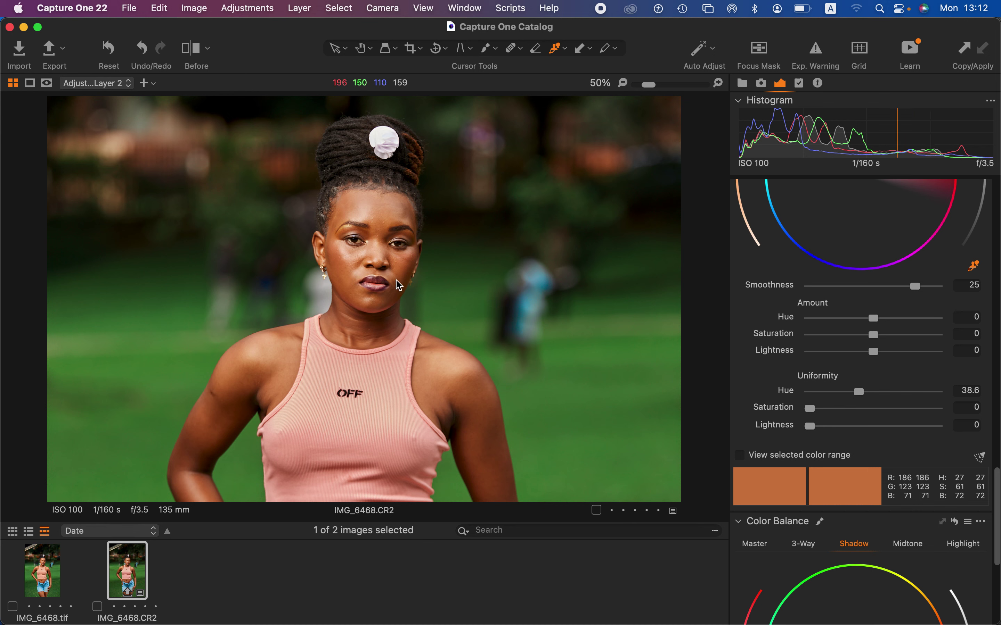
{"action": "left_click_drag", "start_coordinate": [869, 395], "coordinate": [886, 393]}
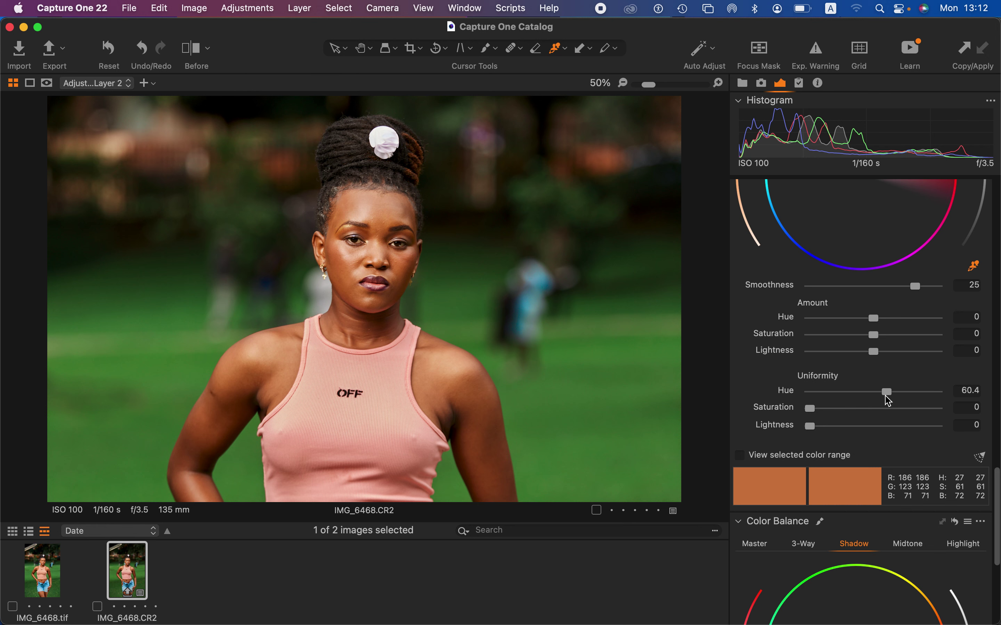
{"action": "left_click_drag", "start_coordinate": [816, 410], "coordinate": [896, 408]}
{"action": "key", "text": "super+minus"}
{"action": "key", "text": "super+minus"}
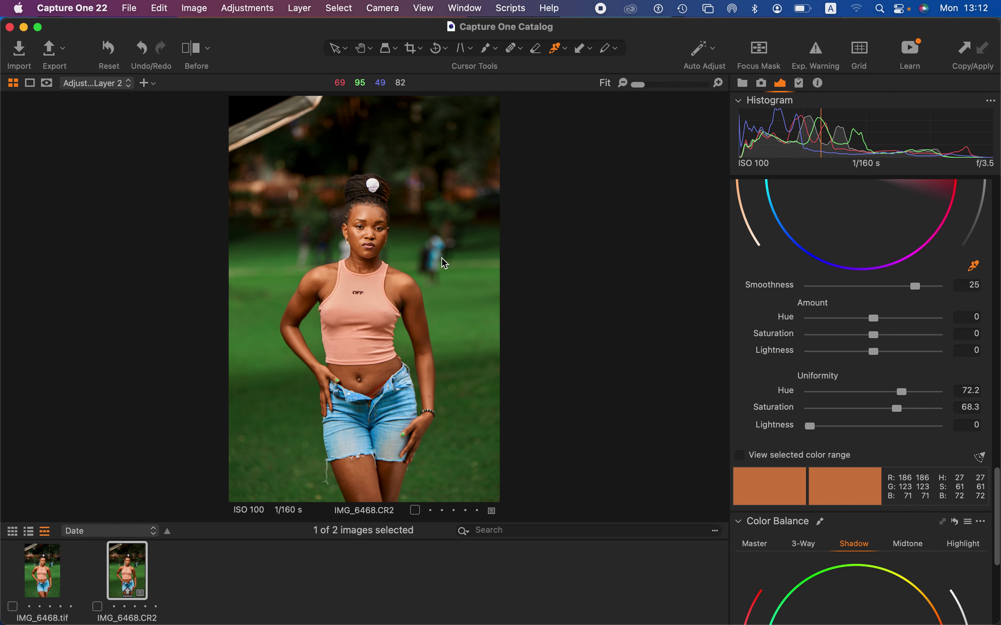
- Set the skin tone's hue amount to -1.1 and inspect the face up close
{"action": "left_click", "coordinate": [875, 317]}
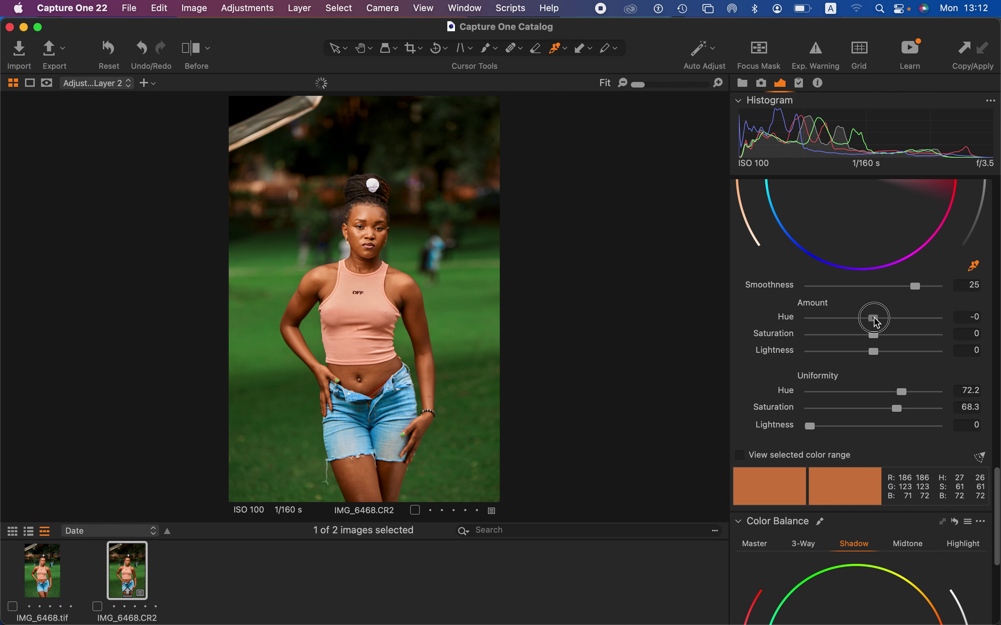
{"action": "mouse_move", "coordinate": [875, 322]}
{"action": "left_mouse_down"}
{"action": "mouse_move", "coordinate": [827, 319]}
{"action": "mouse_move", "coordinate": [916, 321]}
{"action": "mouse_move", "coordinate": [861, 322]}
{"action": "left_mouse_up"}
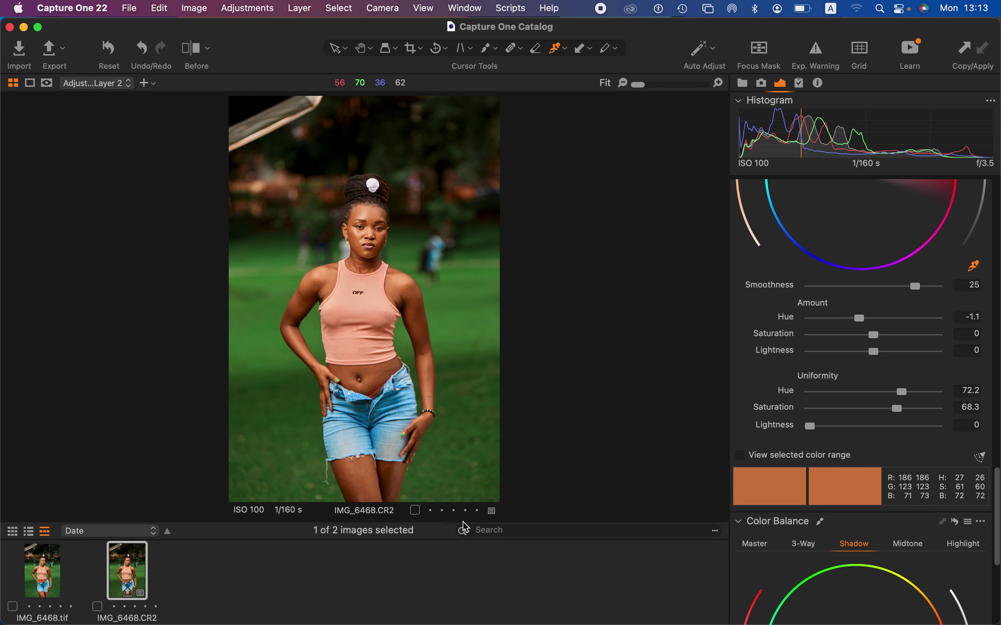
{"action": "key", "text": "super+plus"}
{"action": "key", "text": "super+plus"}
{"action": "key", "text": "super+plus"}
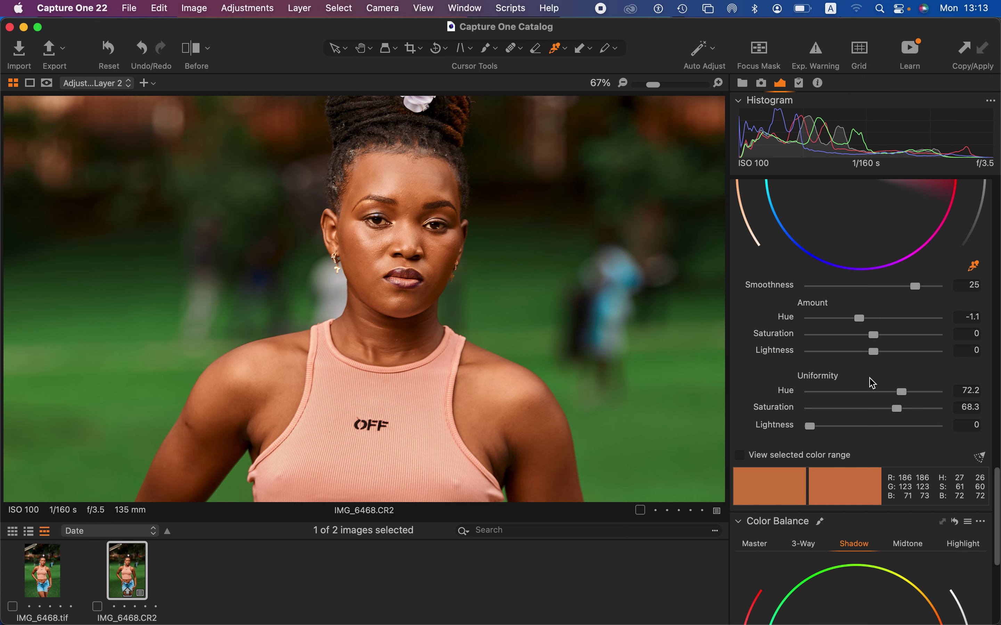
- Erase Adjustment Layer 2's mask over the lips, using the mask overlay as a guide, and hide the overlay
{"action": "left_click_drag", "start_coordinate": [996, 502], "coordinate": [995, 207]}
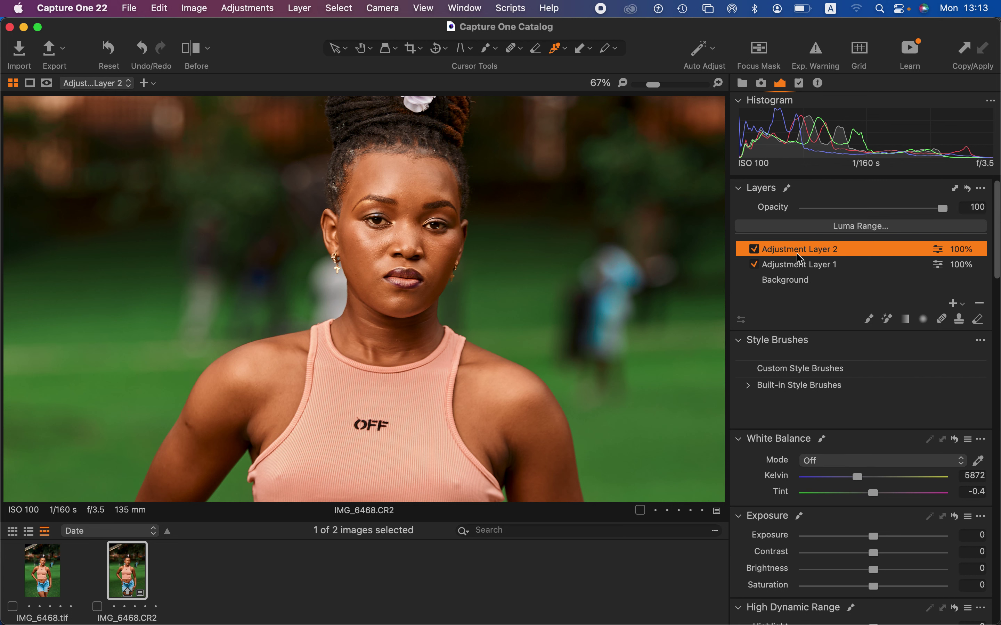
{"action": "left_click_drag", "start_coordinate": [941, 214], "coordinate": [972, 219]}
{"action": "key", "text": "super+equal"}
{"action": "key", "text": "super+equal"}
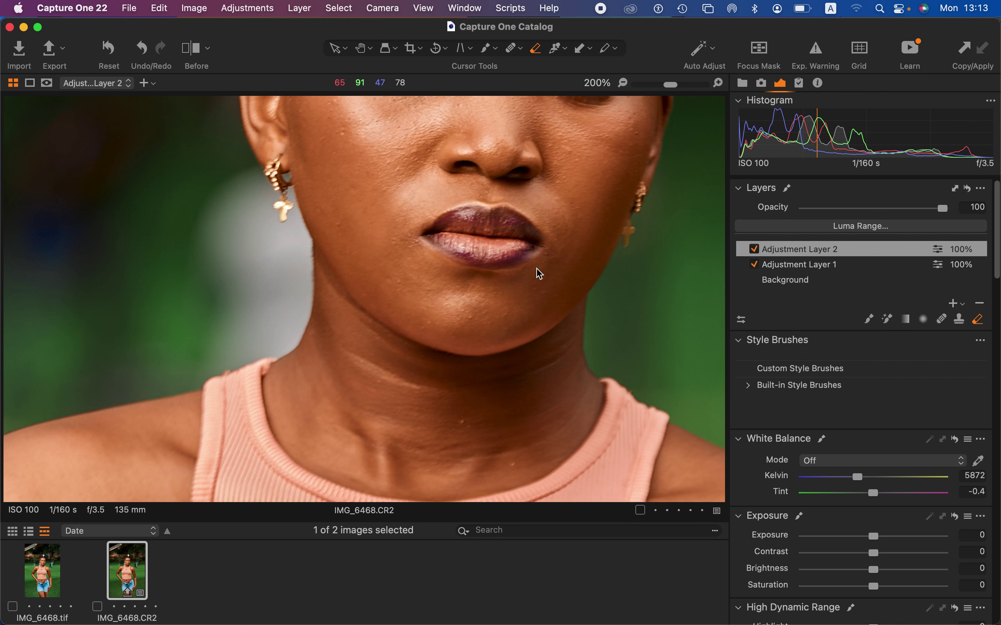
{"action": "mouse_move", "coordinate": [454, 228]}
{"action": "left_mouse_down"}
{"action": "mouse_move", "coordinate": [465, 242]}
{"action": "mouse_move", "coordinate": [453, 241]}
{"action": "mouse_move", "coordinate": [480, 252]}
{"action": "mouse_move", "coordinate": [495, 237]}
{"action": "mouse_move", "coordinate": [447, 228]}
{"action": "mouse_move", "coordinate": [461, 207]}
{"action": "left_mouse_up"}
{"action": "key", "text": "m"}
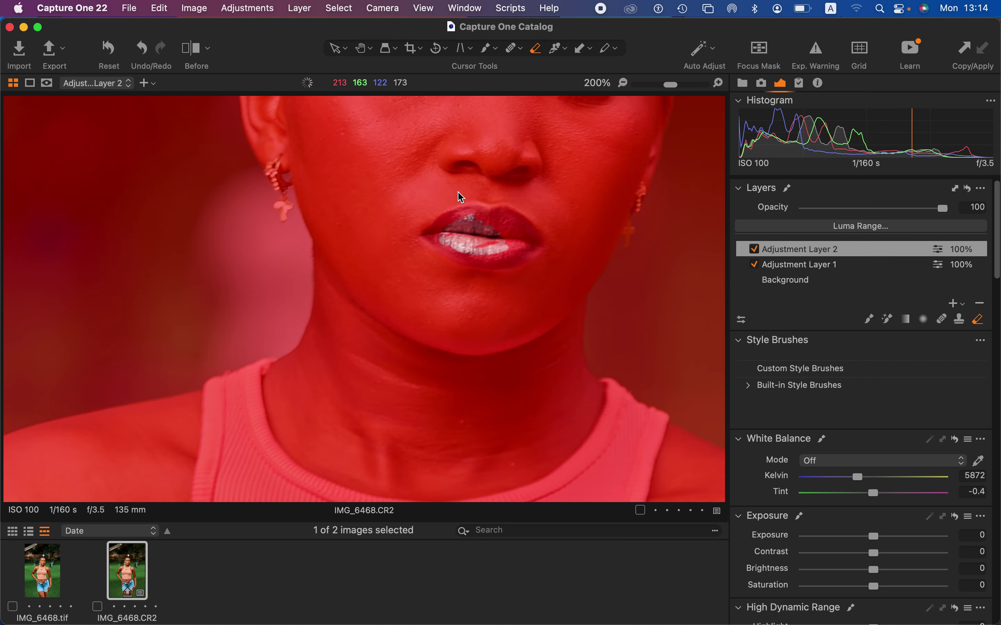
{"action": "mouse_move", "coordinate": [448, 232]}
{"action": "left_mouse_down"}
{"action": "mouse_move", "coordinate": [439, 235]}
{"action": "mouse_move", "coordinate": [469, 217]}
{"action": "mouse_move", "coordinate": [522, 228]}
{"action": "mouse_move", "coordinate": [529, 242]}
{"action": "mouse_move", "coordinate": [499, 259]}
{"action": "mouse_move", "coordinate": [489, 250]}
{"action": "mouse_move", "coordinate": [505, 233]}
{"action": "mouse_move", "coordinate": [528, 245]}
{"action": "mouse_move", "coordinate": [529, 234]}
{"action": "mouse_move", "coordinate": [513, 257]}
{"action": "mouse_move", "coordinate": [480, 261]}
{"action": "mouse_move", "coordinate": [446, 252]}
{"action": "mouse_move", "coordinate": [481, 254]}
{"action": "mouse_move", "coordinate": [444, 232]}
{"action": "mouse_move", "coordinate": [478, 226]}
{"action": "mouse_move", "coordinate": [461, 213]}
{"action": "mouse_move", "coordinate": [438, 229]}
{"action": "mouse_move", "coordinate": [494, 217]}
{"action": "mouse_move", "coordinate": [520, 230]}
{"action": "mouse_move", "coordinate": [480, 254]}
{"action": "mouse_move", "coordinate": [500, 246]}
{"action": "left_mouse_up"}
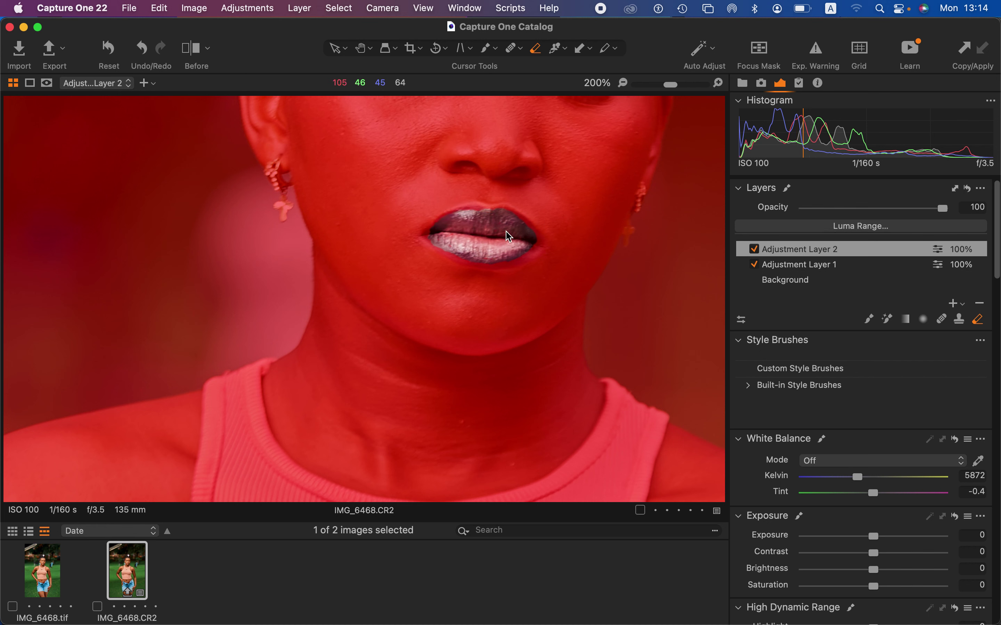
{"action": "key", "text": "m"}
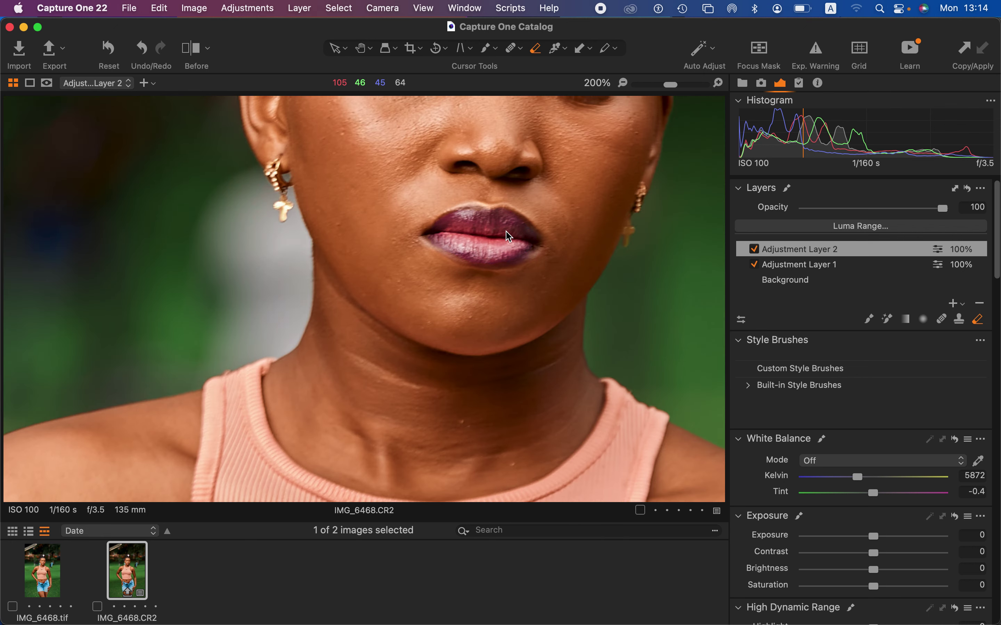
- Erase Adjustment Layer 2's mask along the red strap at the open waistband of the shorts
{"action": "scroll", "coordinate": [509, 237], "scroll_direction": "down", "scroll_amount": 5}
{"action": "scroll", "coordinate": [508, 235], "scroll_direction": "up", "scroll_amount": 5}
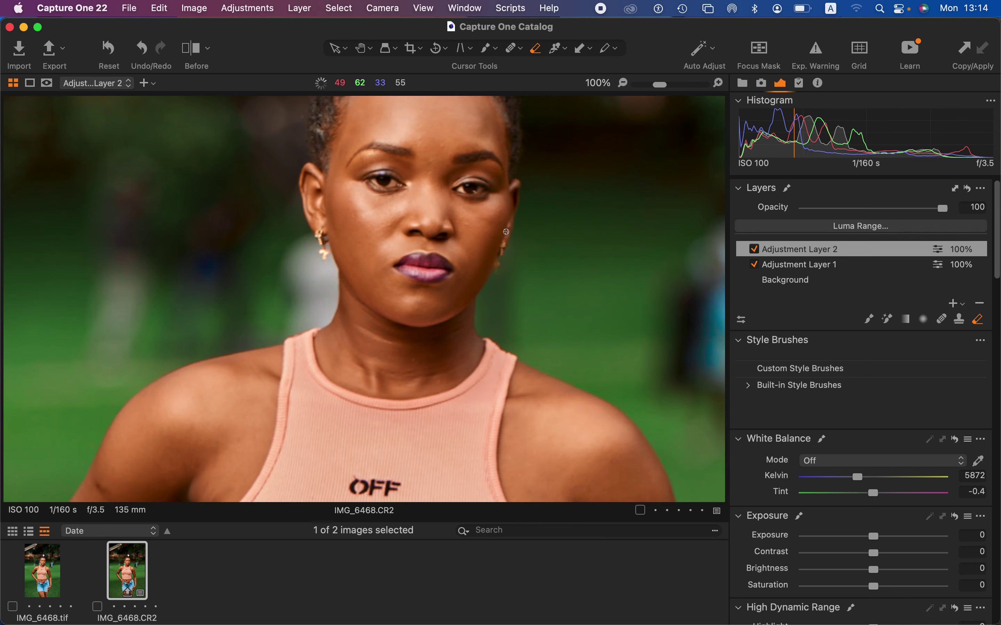
{"action": "mouse_move", "coordinate": [500, 425]}
{"action": "left_mouse_down"}
{"action": "mouse_move", "coordinate": [546, 248]}
{"action": "mouse_move", "coordinate": [487, 181]}
{"action": "mouse_move", "coordinate": [467, 108]}
{"action": "left_mouse_up"}
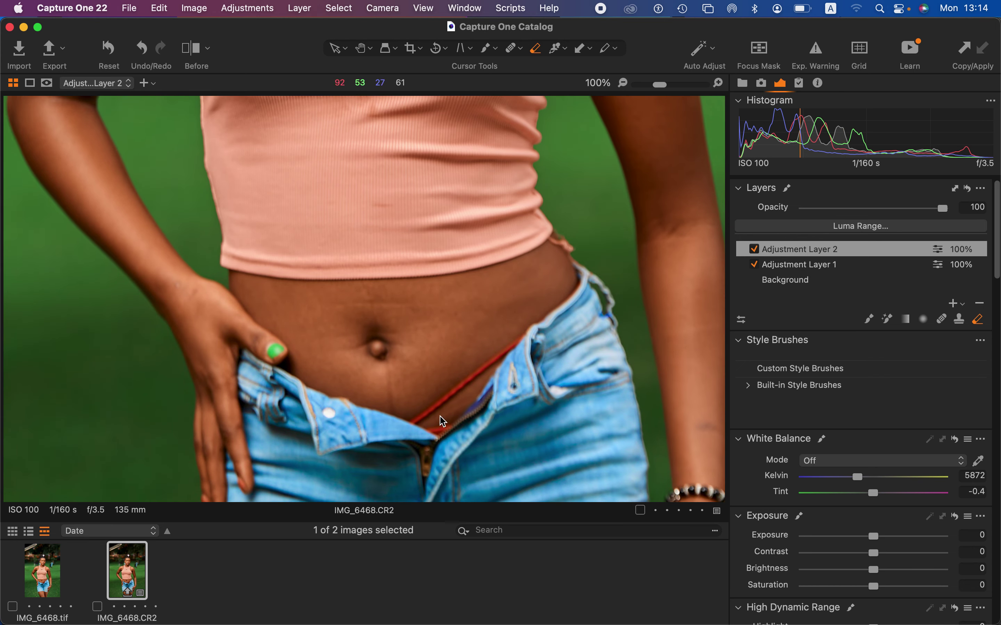
{"action": "mouse_move", "coordinate": [439, 417]}
{"action": "left_mouse_down"}
{"action": "mouse_move", "coordinate": [413, 416]}
{"action": "mouse_move", "coordinate": [429, 417]}
{"action": "mouse_move", "coordinate": [511, 351]}
{"action": "mouse_move", "coordinate": [420, 420]}
{"action": "mouse_move", "coordinate": [431, 434]}
{"action": "mouse_move", "coordinate": [451, 426]}
{"action": "mouse_move", "coordinate": [416, 419]}
{"action": "mouse_move", "coordinate": [517, 342]}
{"action": "mouse_move", "coordinate": [414, 423]}
{"action": "left_mouse_up"}
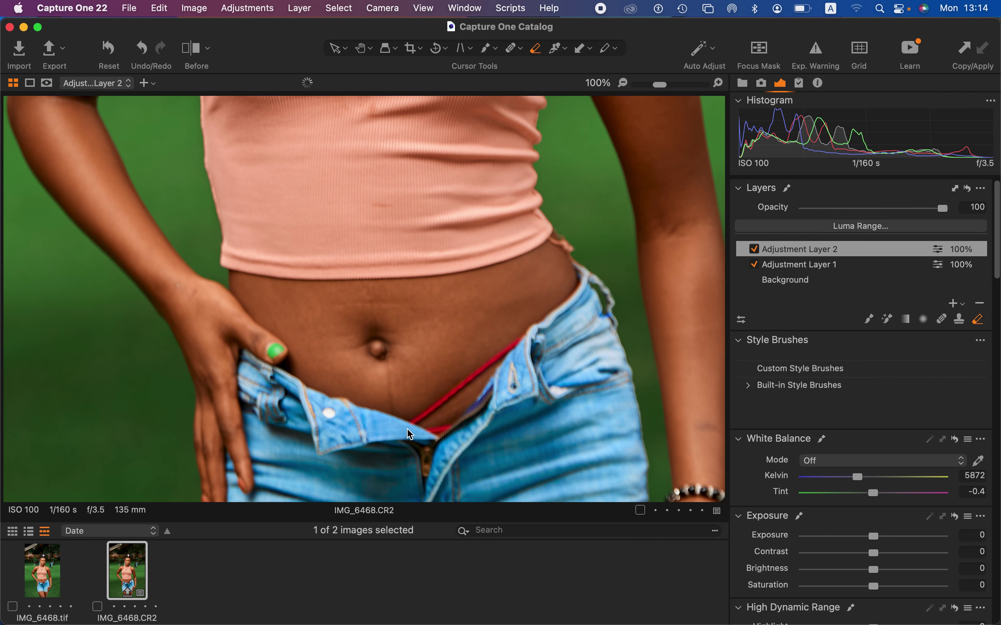
{"action": "key", "text": "super+0"}
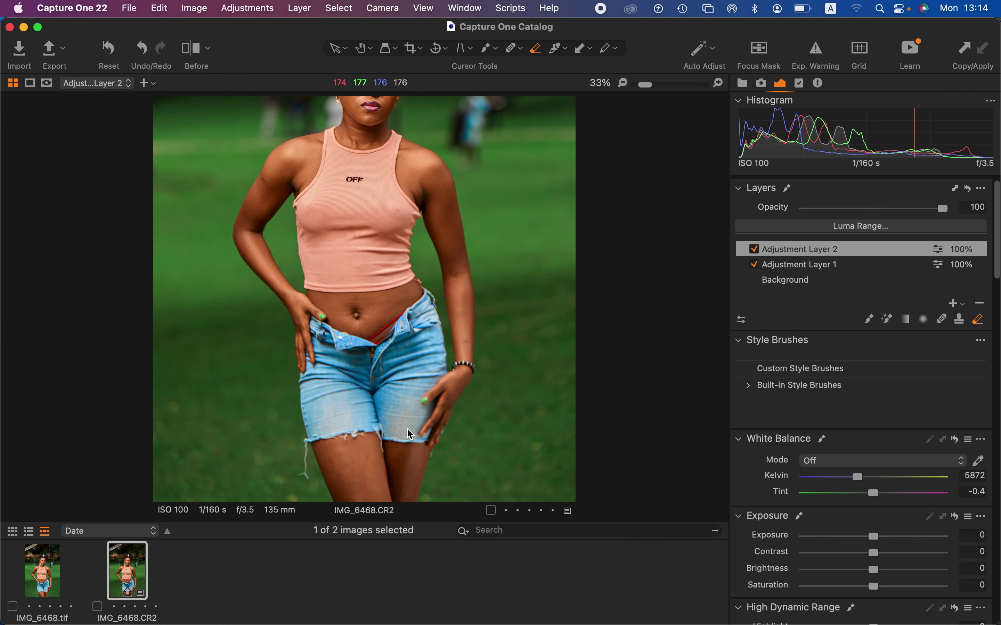
{"action": "scroll", "coordinate": [410, 434], "scroll_direction": "down", "scroll_amount": 1}
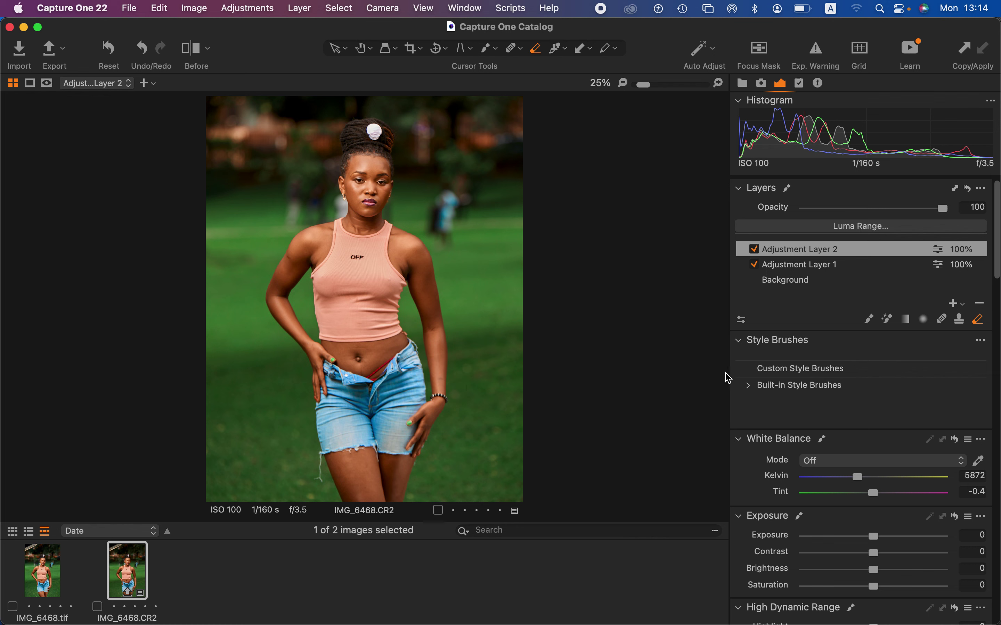
- Add a new filled adjustment layer above Adjustment Layer 2, undoing the layer first created by mistake
{"action": "mouse_move", "coordinate": [998, 276]}
{"action": "left_mouse_down"}
{"action": "mouse_move", "coordinate": [995, 599]}
{"action": "mouse_move", "coordinate": [998, 253]}
{"action": "left_mouse_up"}
{"action": "left_click", "coordinate": [952, 304]}
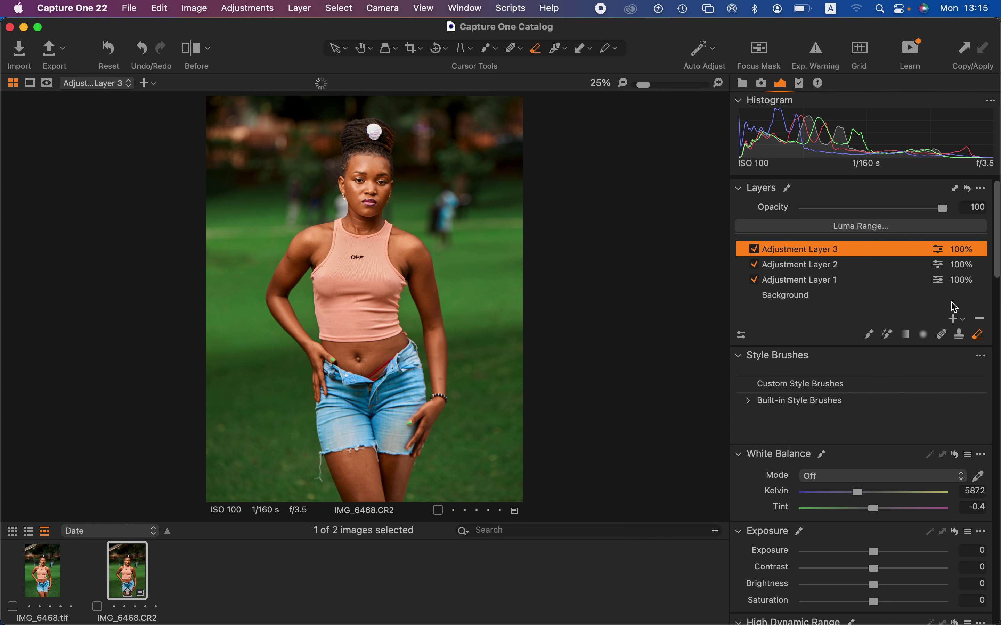
{"action": "key", "text": "super+z"}
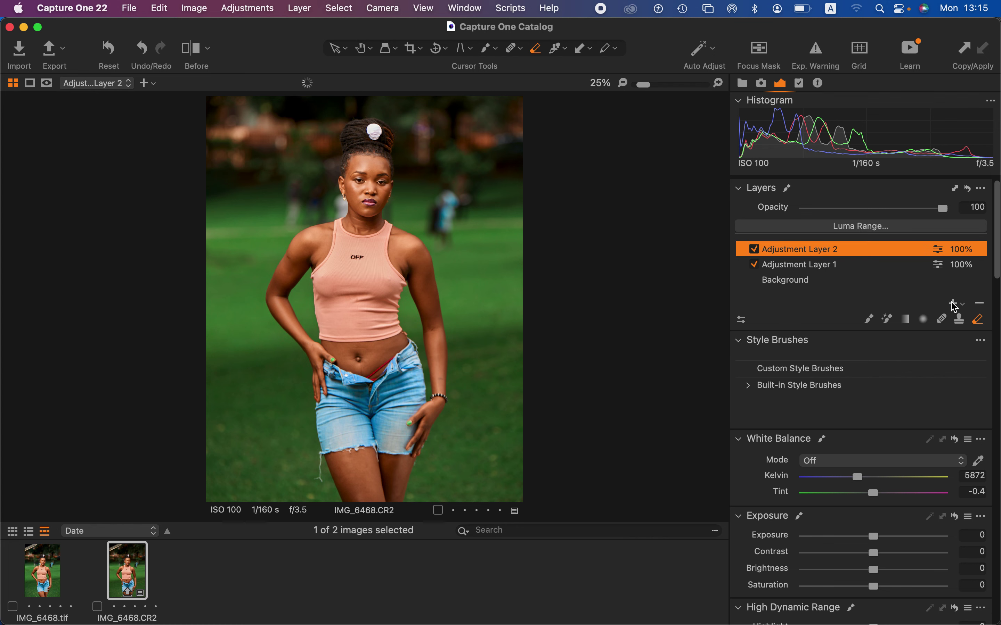
{"action": "left_click", "coordinate": [958, 307]}
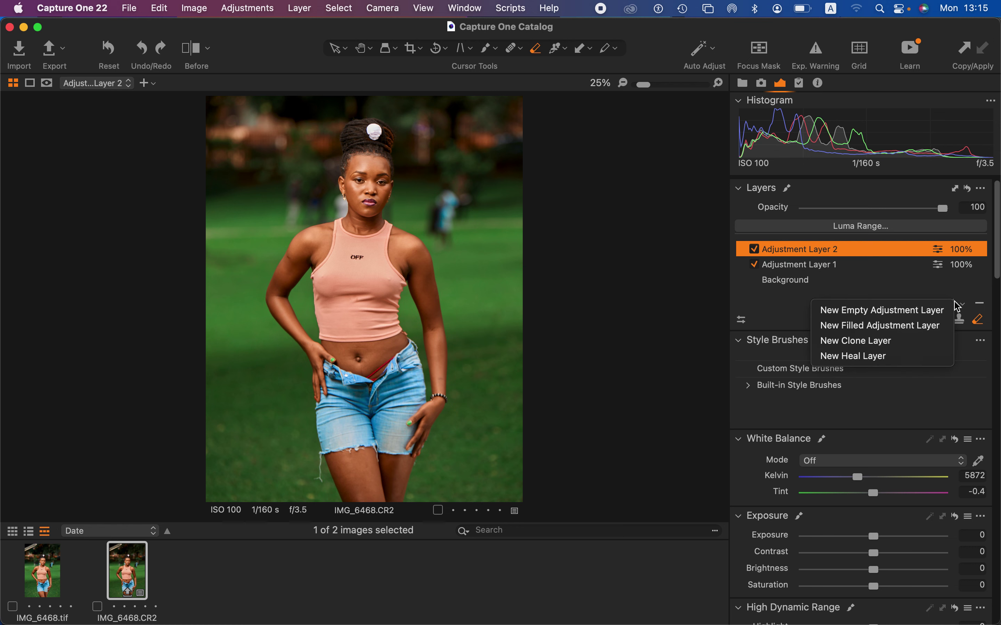
{"action": "left_click", "coordinate": [924, 326]}
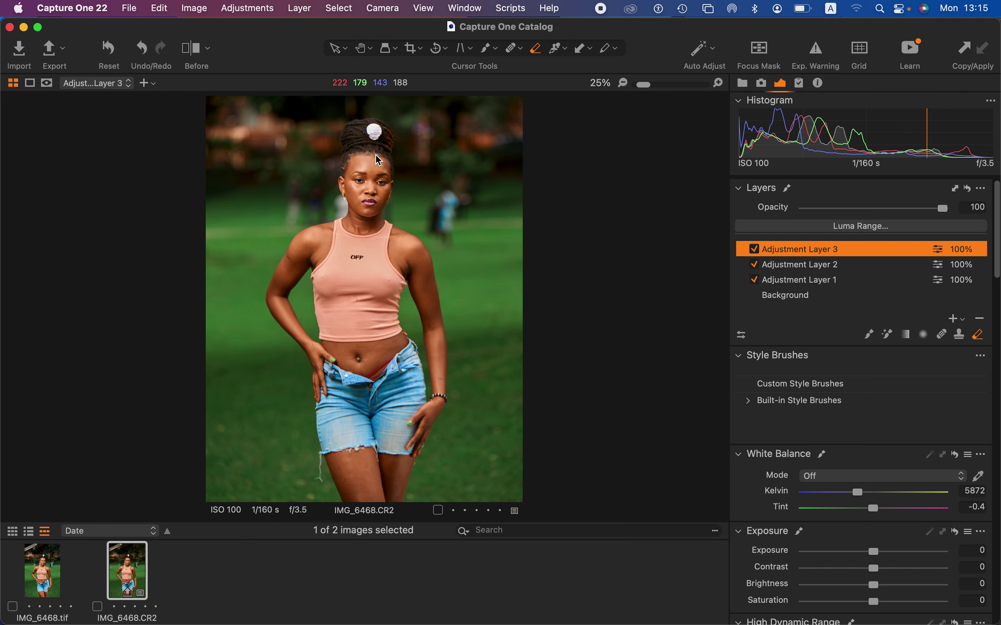
- Shift the shadows slightly towards blue in the Color Balance of Adjustment Layer 3
{"action": "left_click_drag", "start_coordinate": [995, 257], "coordinate": [997, 617]}
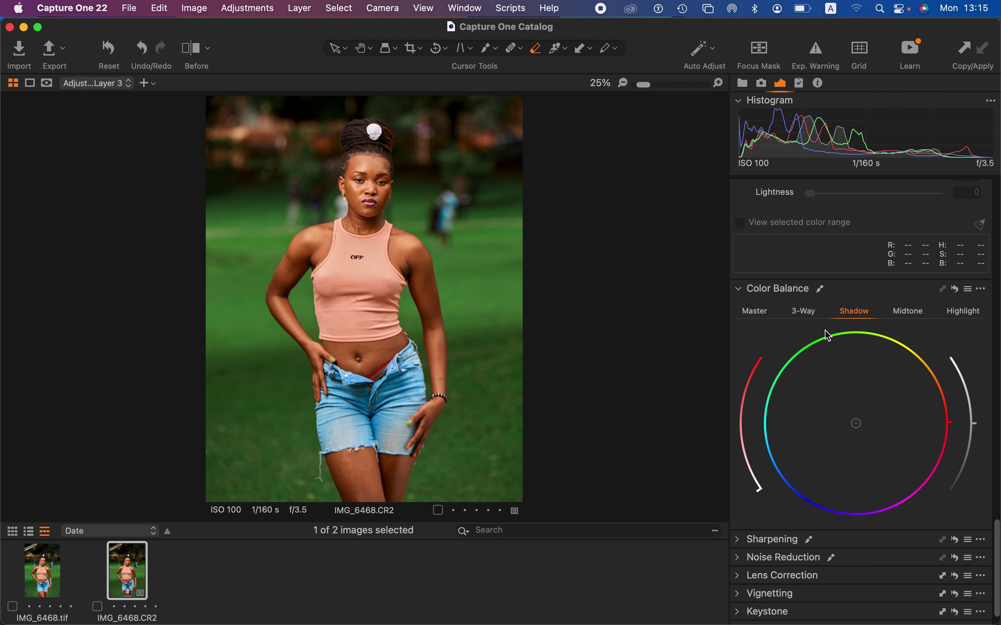
{"action": "left_click", "coordinate": [906, 316]}
{"action": "left_click", "coordinate": [963, 316]}
{"action": "left_click", "coordinate": [860, 317]}
{"action": "mouse_move", "coordinate": [860, 430]}
{"action": "left_mouse_down"}
{"action": "mouse_move", "coordinate": [838, 410]}
{"action": "mouse_move", "coordinate": [841, 372]}
{"action": "mouse_move", "coordinate": [884, 375]}
{"action": "mouse_move", "coordinate": [895, 396]}
{"action": "mouse_move", "coordinate": [870, 427]}
{"action": "mouse_move", "coordinate": [915, 372]}
{"action": "mouse_move", "coordinate": [864, 419]}
{"action": "mouse_move", "coordinate": [840, 424]}
{"action": "mouse_move", "coordinate": [851, 426]}
{"action": "left_mouse_up"}
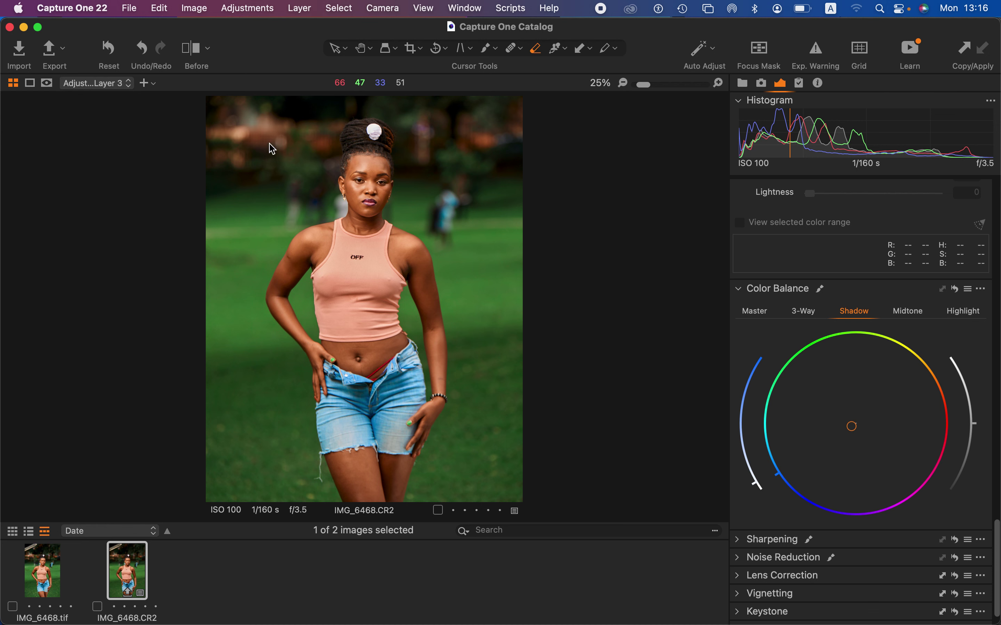
- Compare the original and edited portrait in a split before/after view, sweeping the divider to the photo's far edge
{"action": "left_click", "coordinate": [191, 48]}
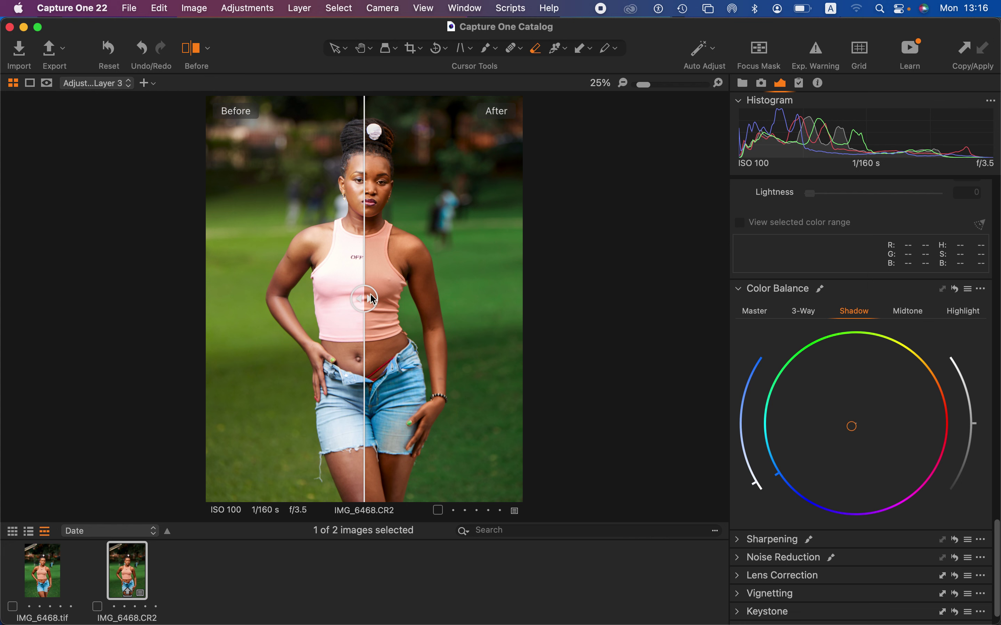
{"action": "left_click_drag", "start_coordinate": [366, 304], "coordinate": [178, 310]}
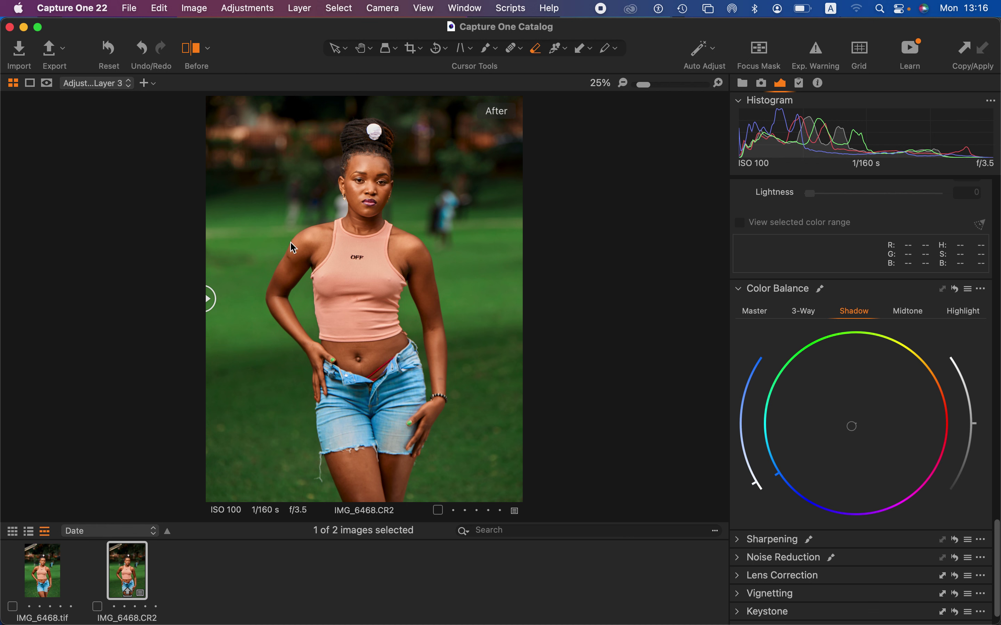
- Examine the file format and bit depth options for editing the portrait in Adobe Photoshop 2020, and cancel without creating a file
{"action": "left_click", "coordinate": [197, 13]}
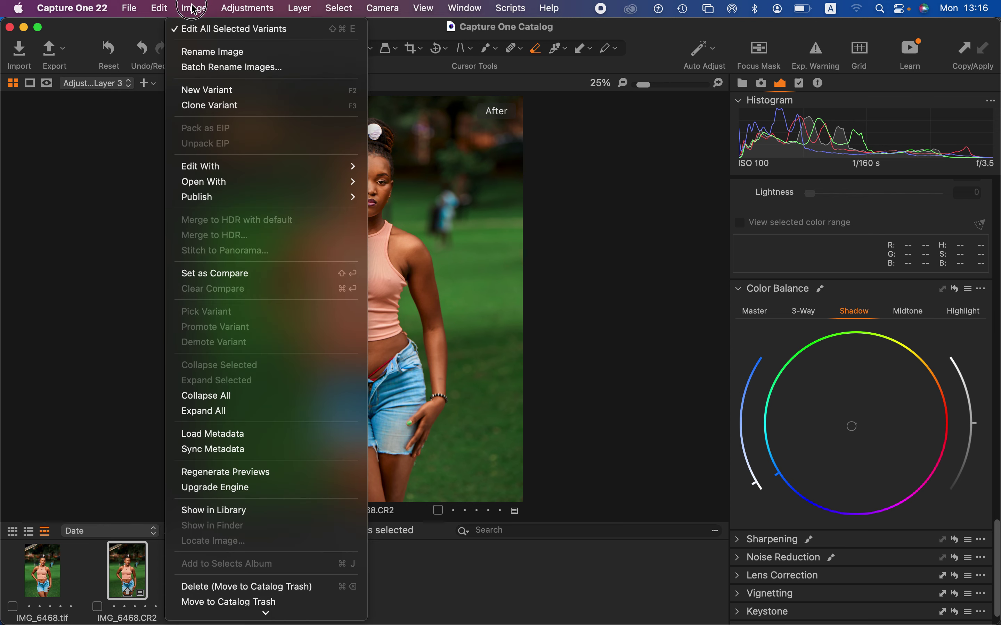
{"action": "mouse_move", "coordinate": [227, 169]}
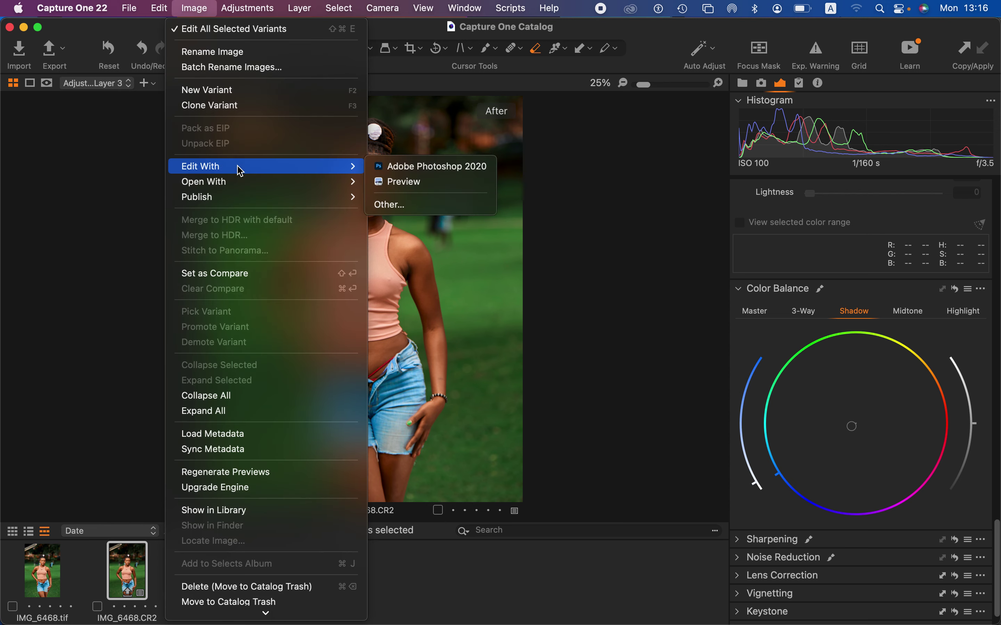
{"action": "left_click", "coordinate": [451, 166]}
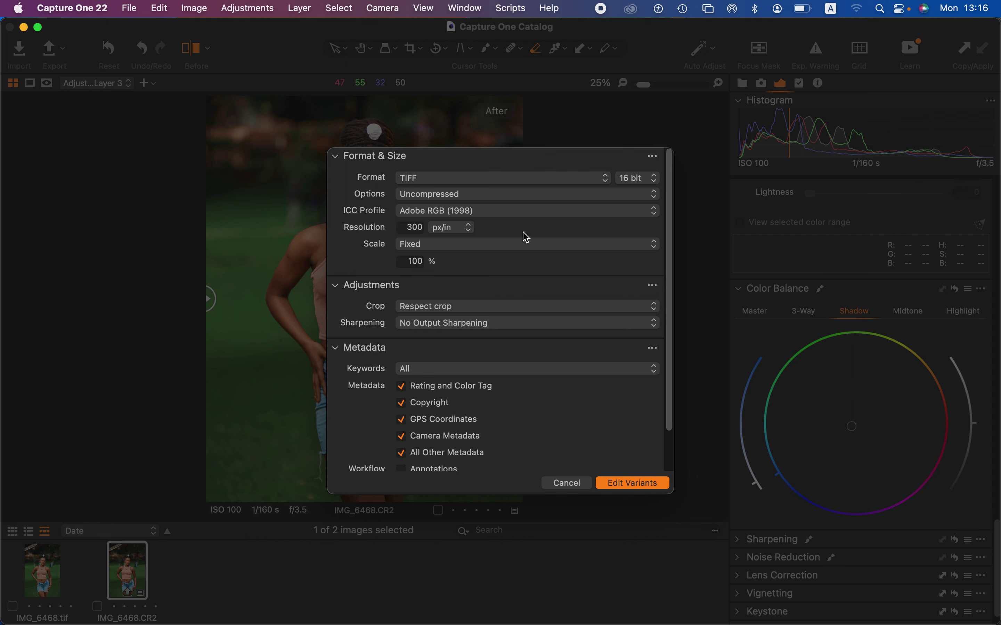
{"action": "left_click", "coordinate": [596, 178]}
{"action": "left_click", "coordinate": [595, 183]}
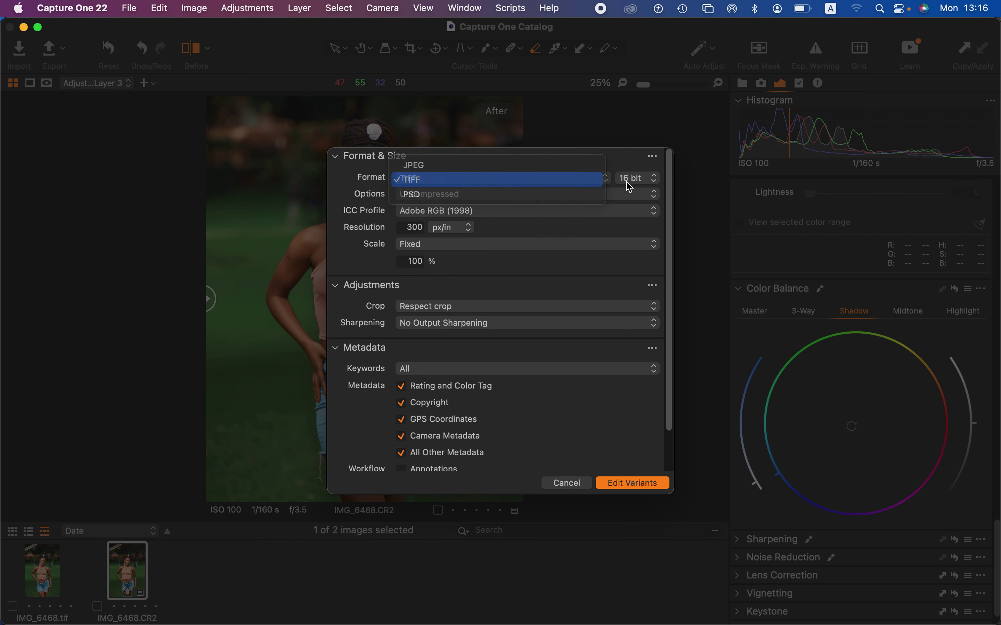
{"action": "left_click", "coordinate": [642, 181]}
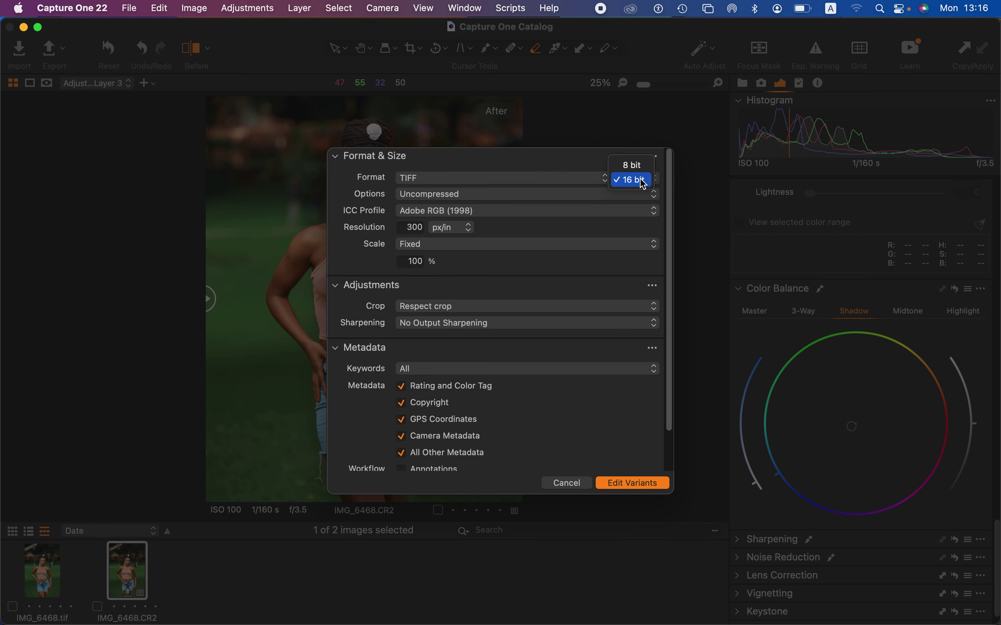
{"action": "left_click", "coordinate": [642, 182]}
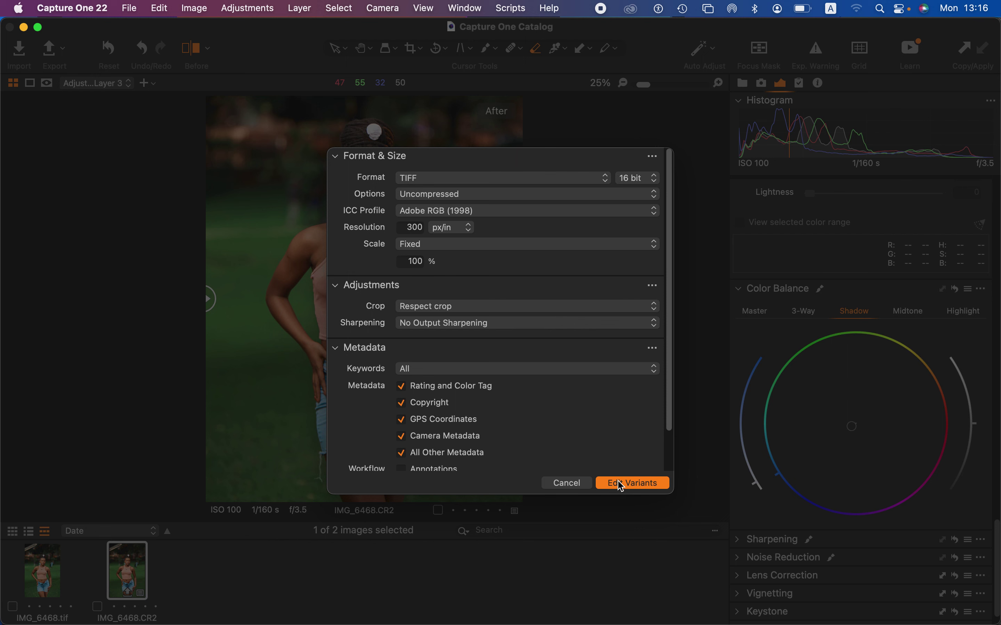
{"action": "left_click", "coordinate": [568, 483]}
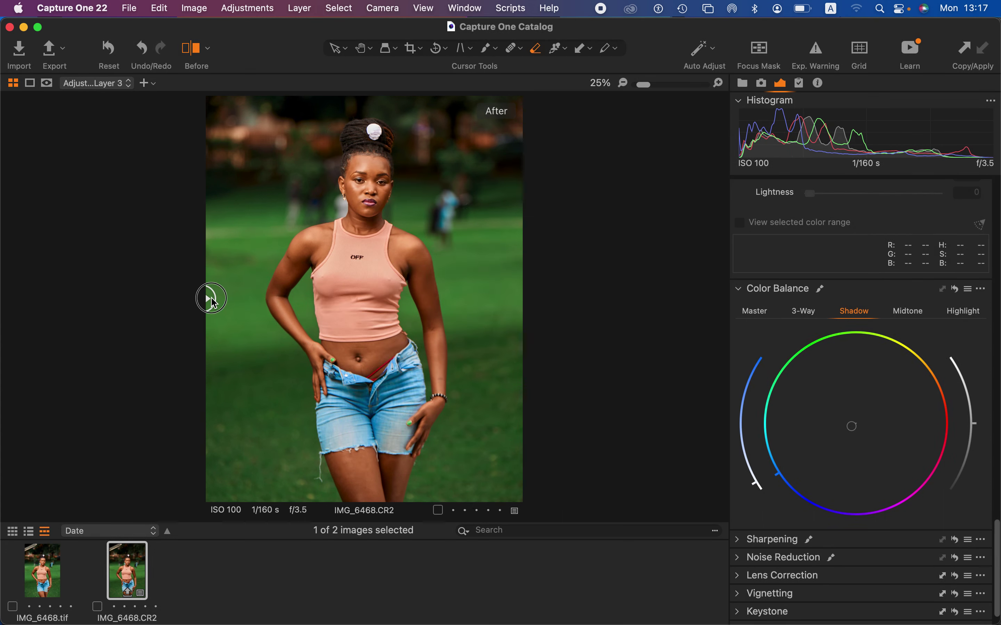
{"action": "mouse_move", "coordinate": [209, 299]}
{"action": "left_mouse_down"}
{"action": "mouse_move", "coordinate": [464, 295]}
{"action": "mouse_move", "coordinate": [256, 321]}
{"action": "mouse_move", "coordinate": [453, 297]}
{"action": "mouse_move", "coordinate": [215, 302]}
{"action": "left_mouse_up"}
{"action": "left_click_drag", "start_coordinate": [997, 547], "coordinate": [998, 331]}
{"action": "scroll", "coordinate": [994, 247], "scroll_direction": "up", "scroll_amount": 2}
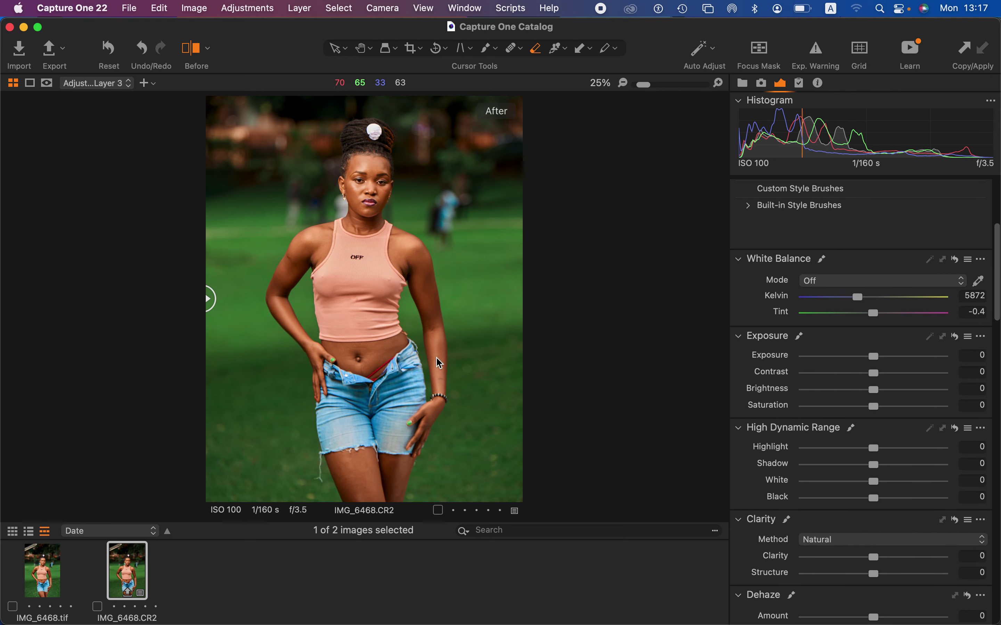
{"action": "left_click", "coordinate": [243, 7]}
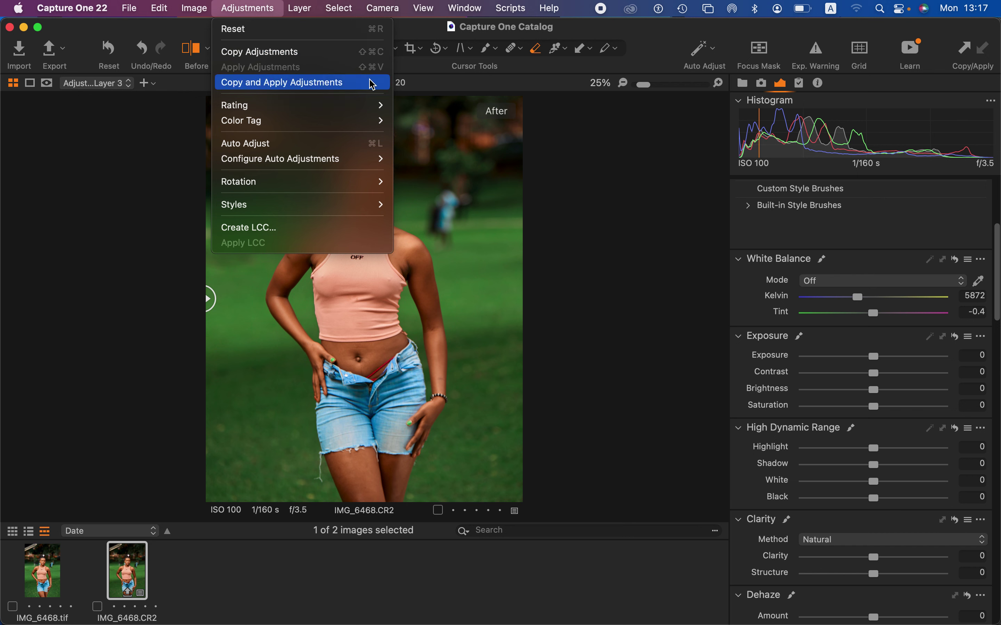
{"action": "mouse_move", "coordinate": [376, 104]}
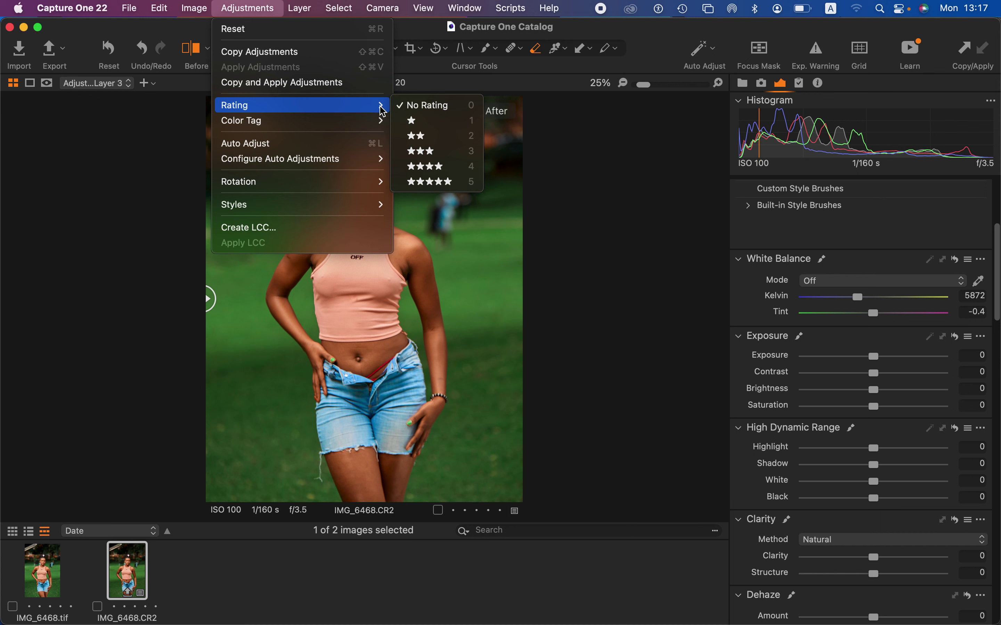
{"action": "left_click", "coordinate": [644, 150]}
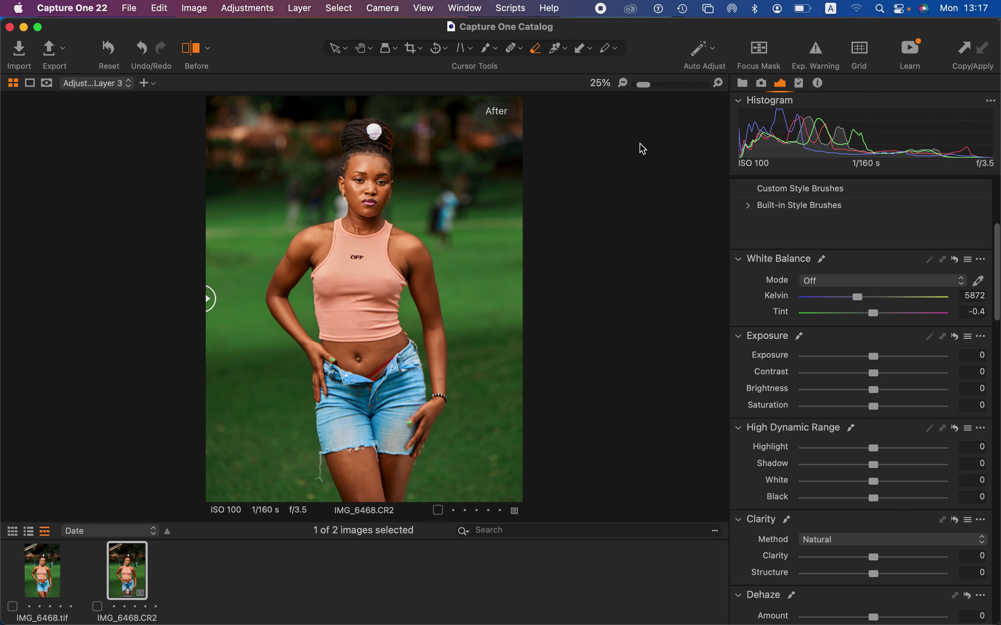